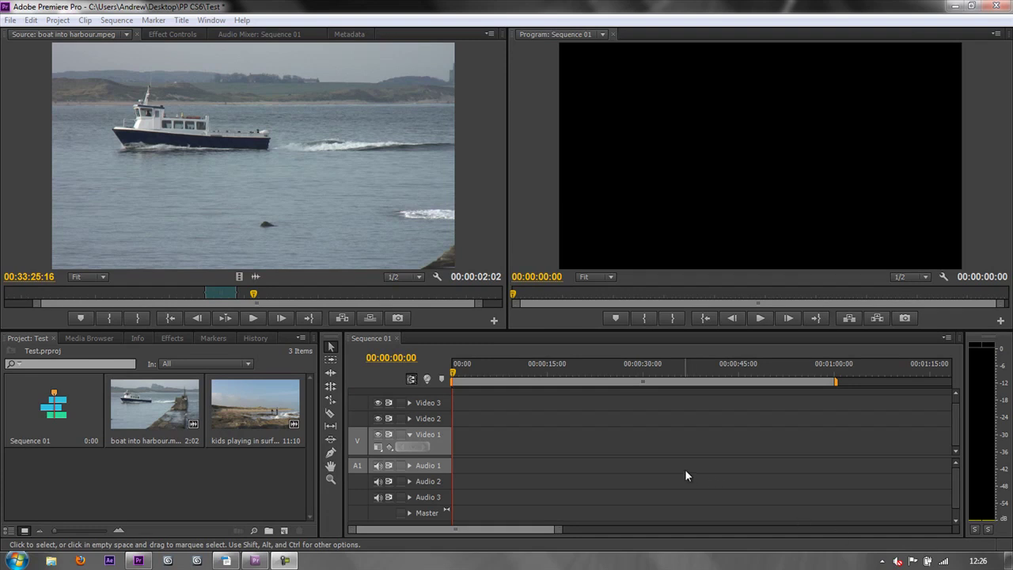
- Open Seahouses_Start_CS5 without saving Test, converting it to Seahouses_Start_CS5_1
click(254, 158)
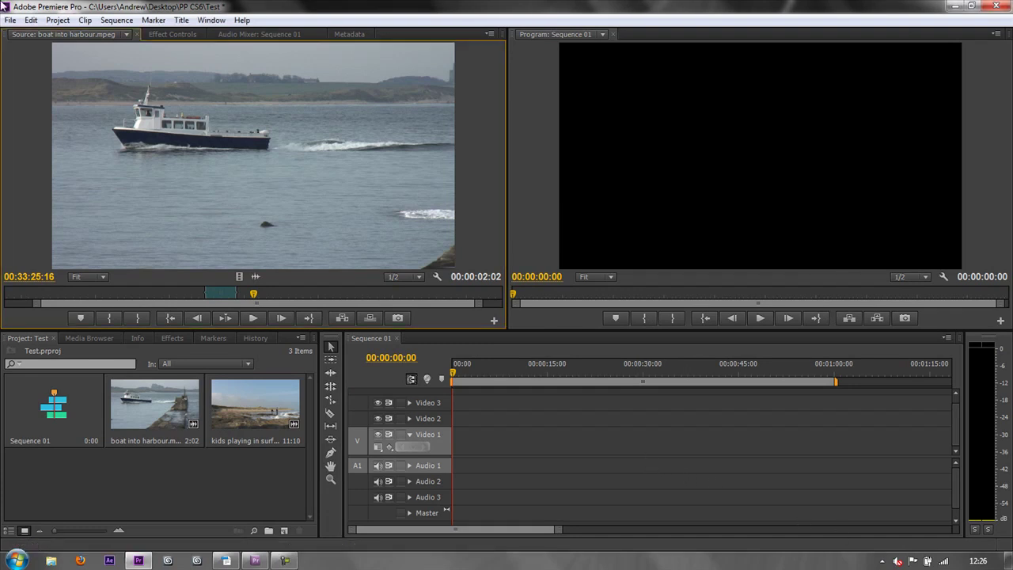
click(9, 22)
click(27, 51)
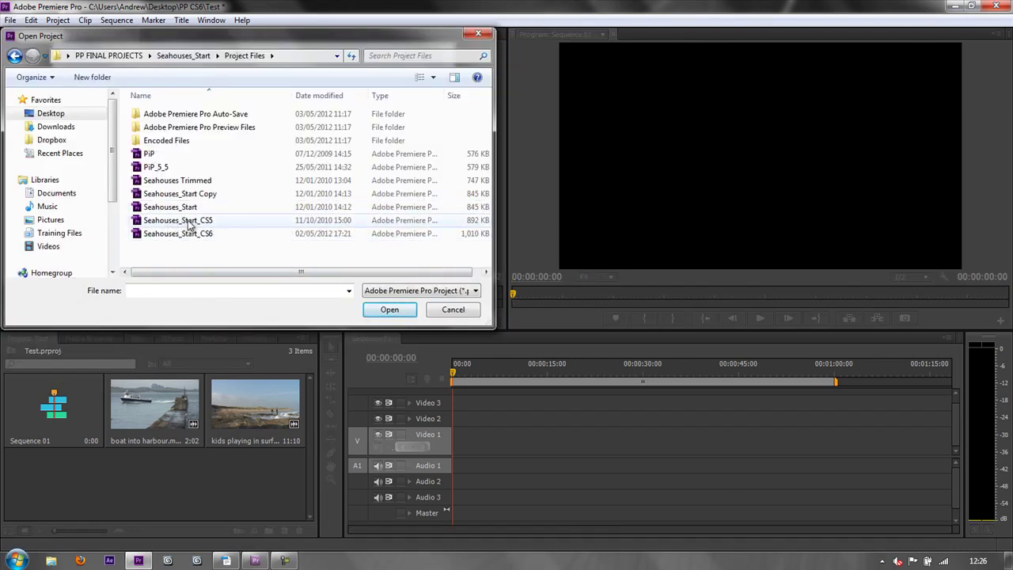
double_click(178, 221)
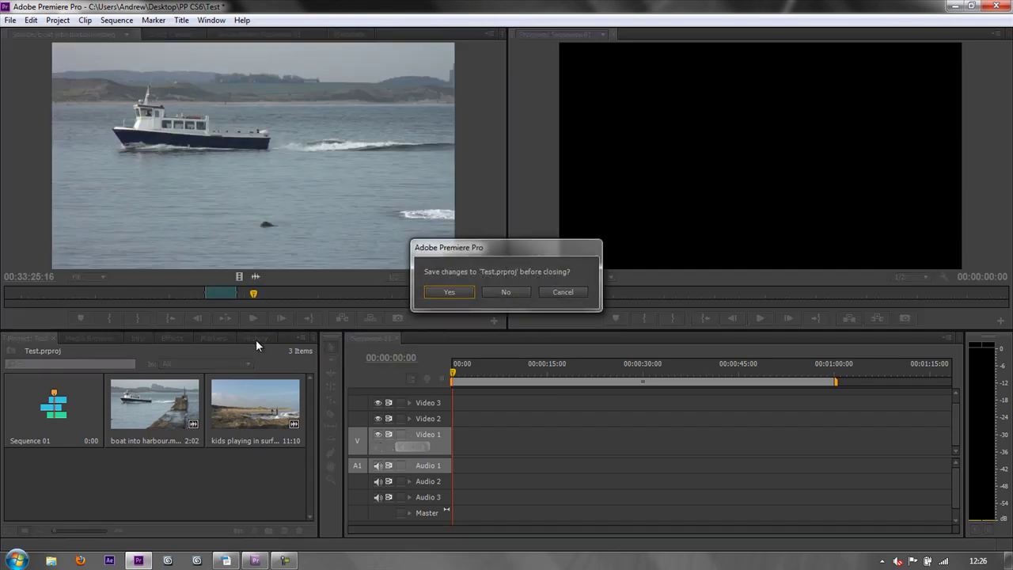
click(505, 292)
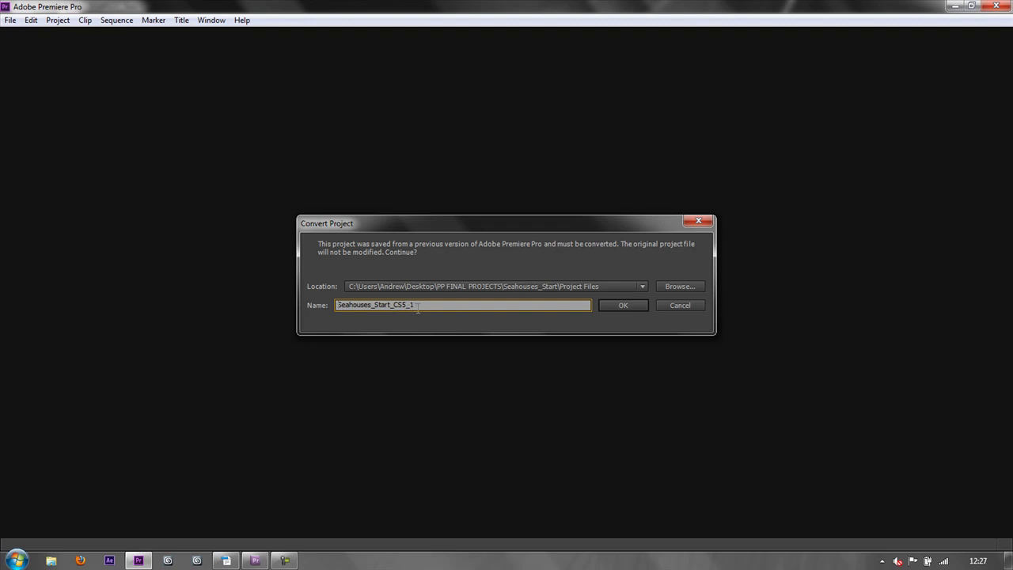
drag(401, 304, 416, 307)
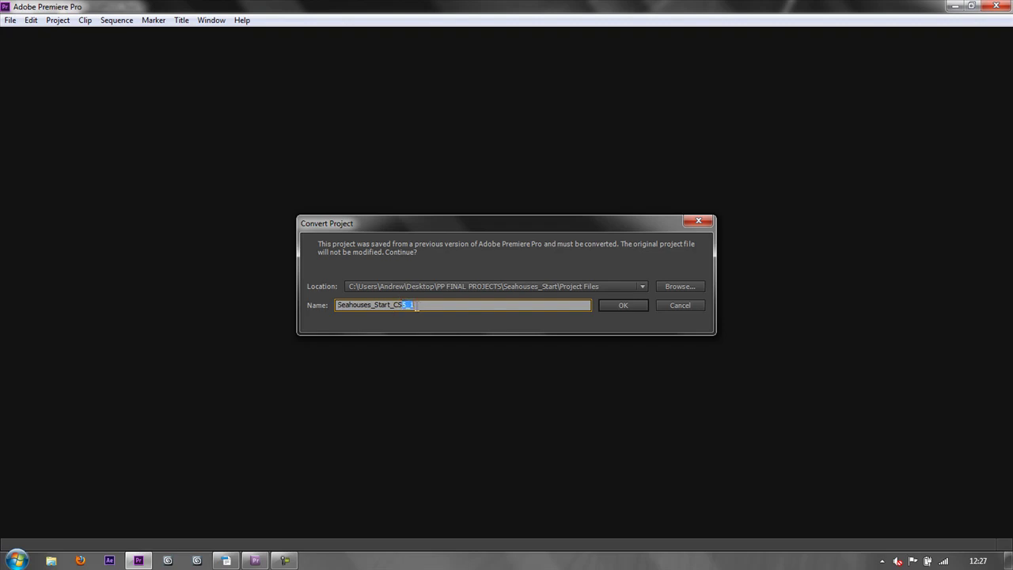
click(622, 306)
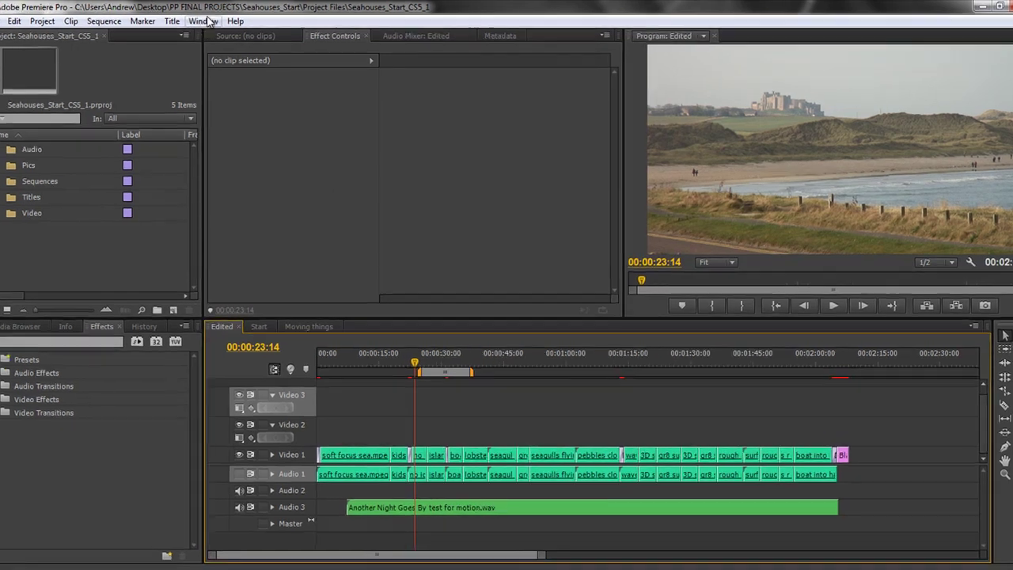
click(211, 20)
mouse_move(163, 63)
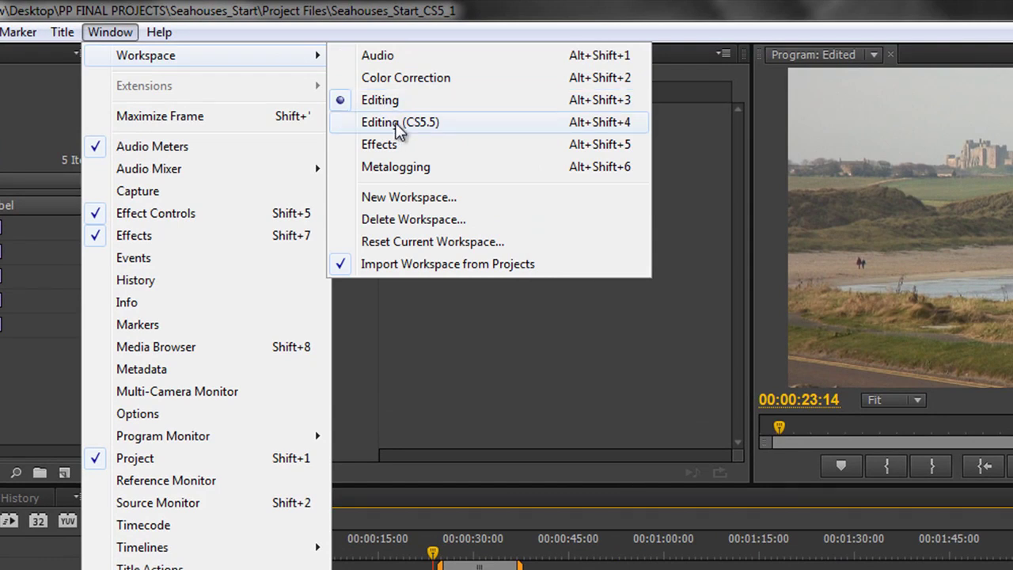
click(379, 144)
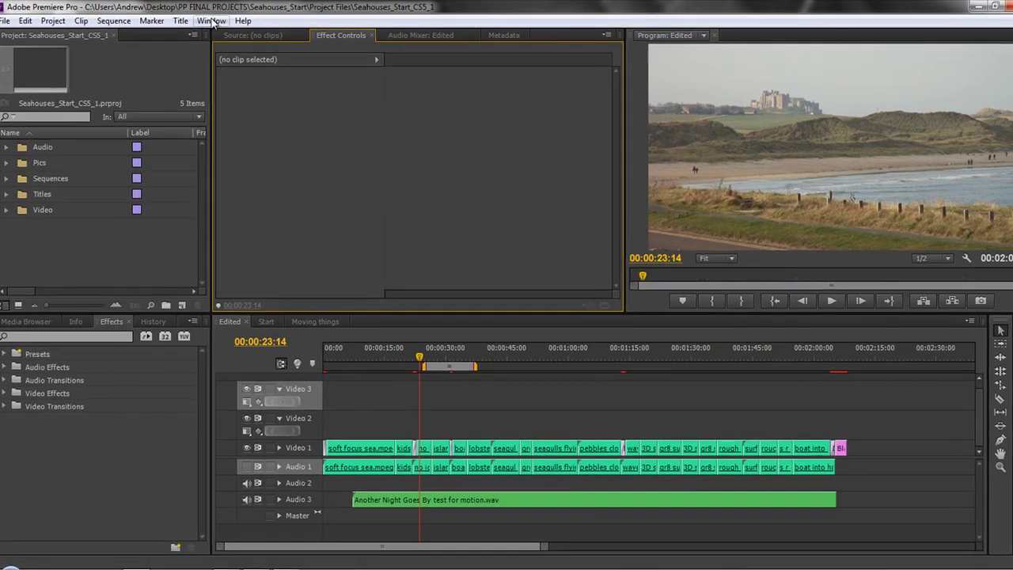
- Reset the current Editing workspace via Window > Workspace and confirm with Yes
click(211, 19)
mouse_move(230, 63)
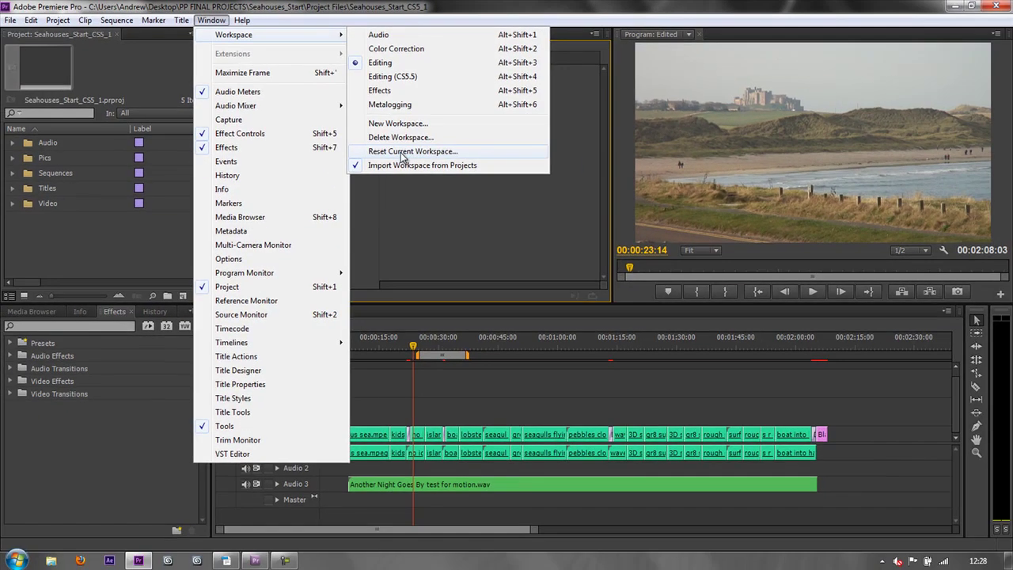
click(519, 248)
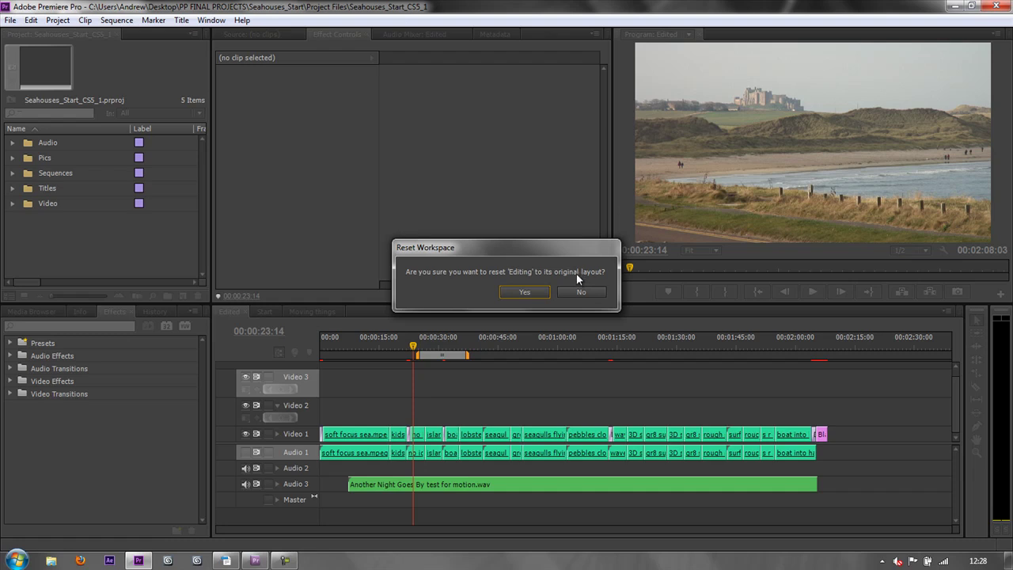
click(525, 292)
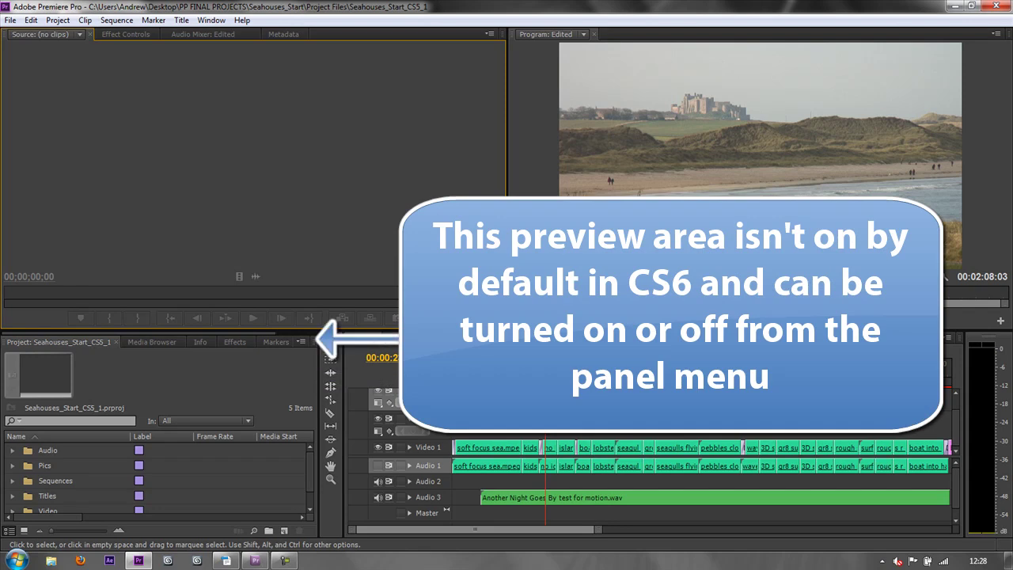
- Switch to the Editing (CS5.5) workspace and move the playhead to 00:00:35:08 on the lobster pots
click(212, 21)
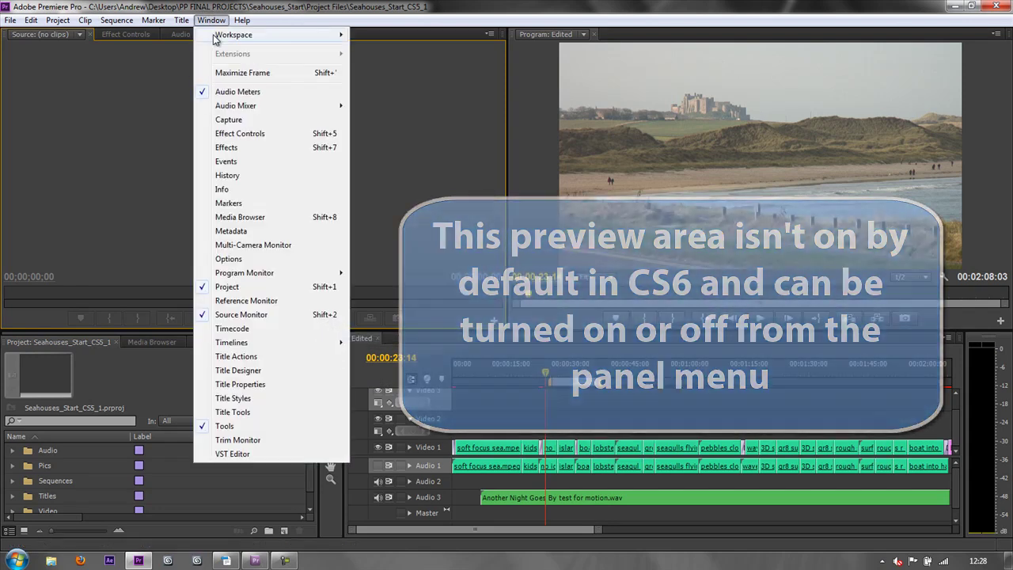
mouse_move(214, 35)
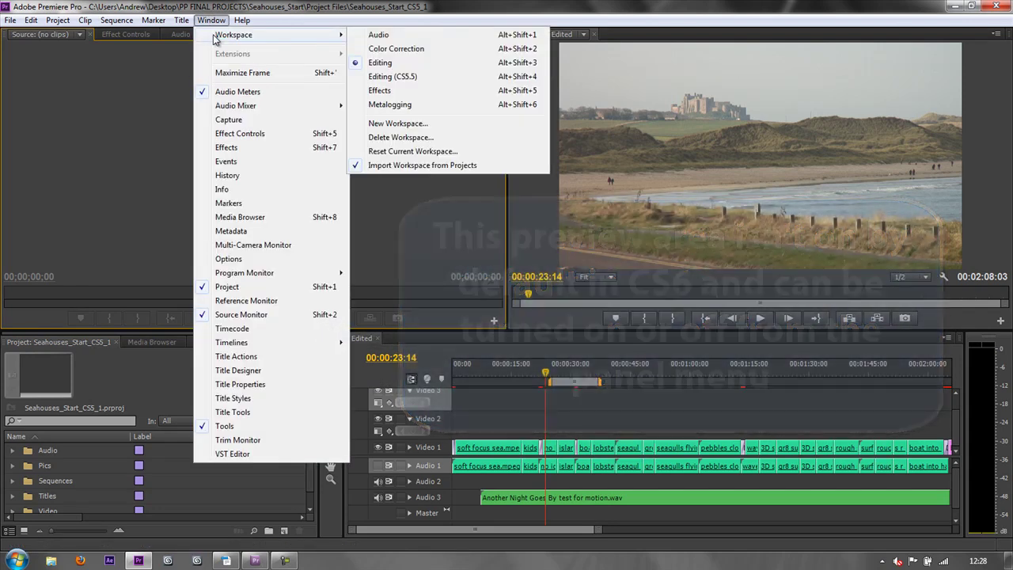
click(395, 79)
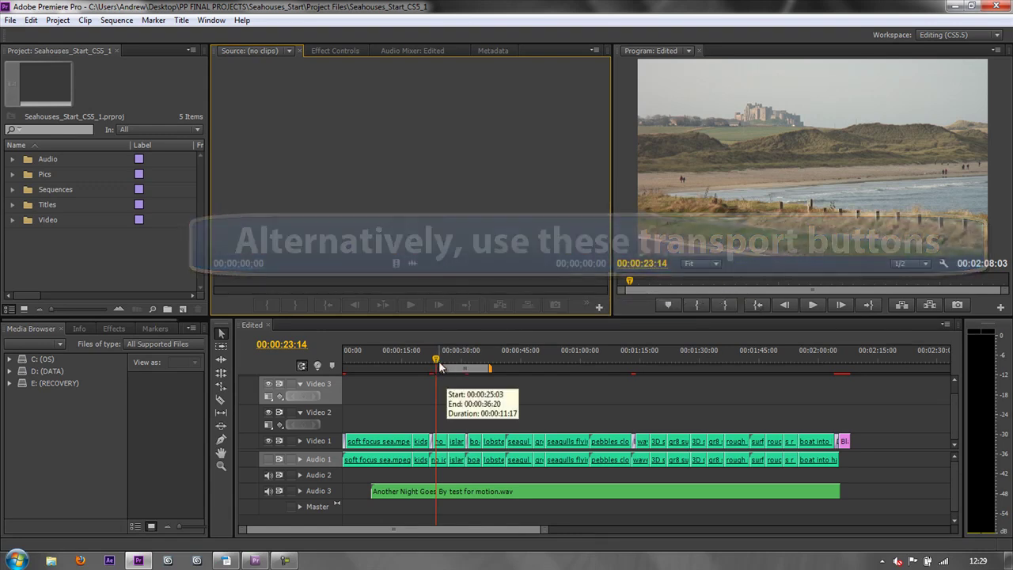
drag(437, 364, 481, 390)
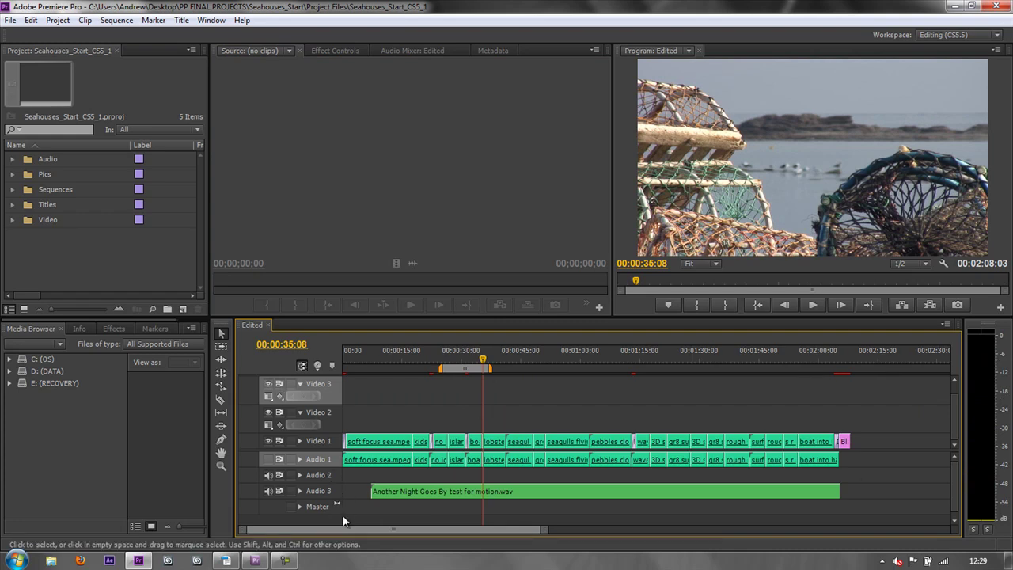
- Switch back to the Editing workspace
click(210, 19)
mouse_move(212, 41)
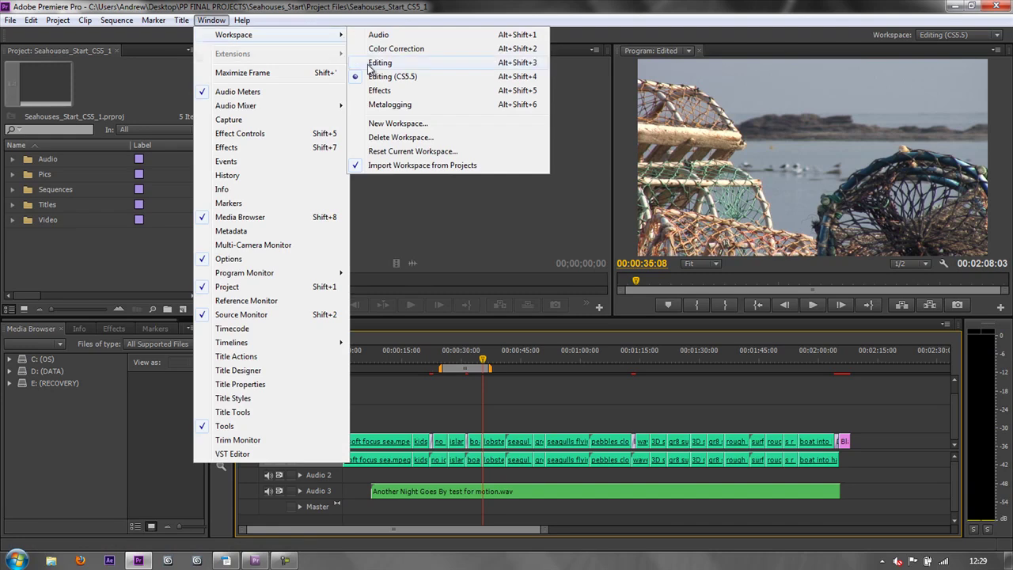
click(370, 67)
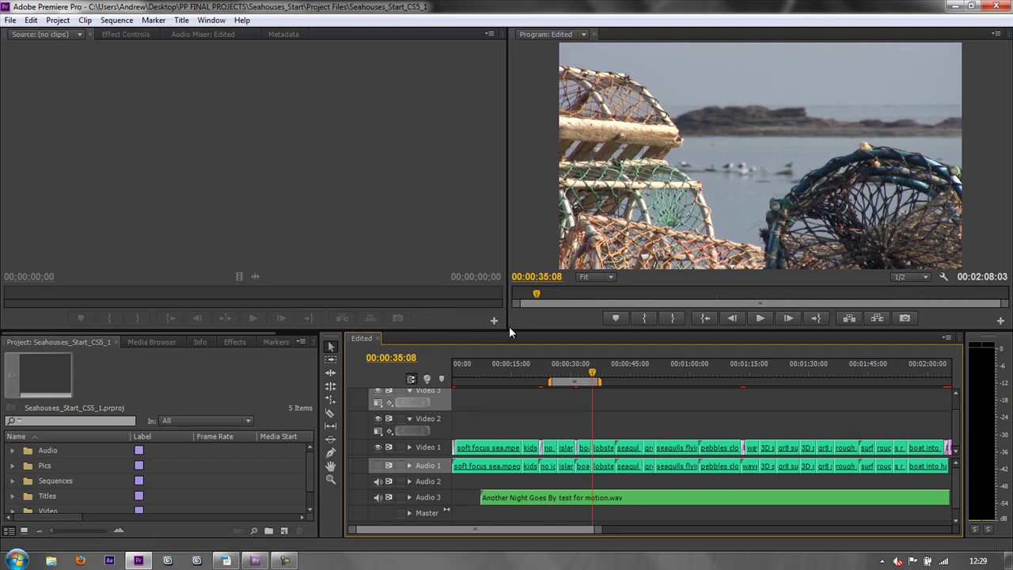
- Widen the Program monitor, make the timeline and project panels taller, and bring Info forward
drag(507, 325, 317, 441)
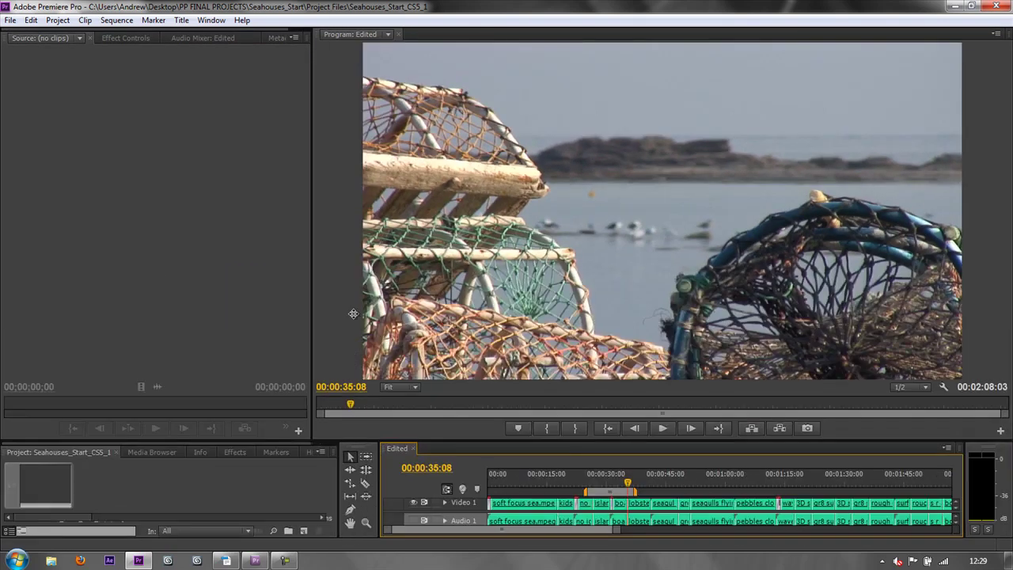
drag(353, 313, 353, 250)
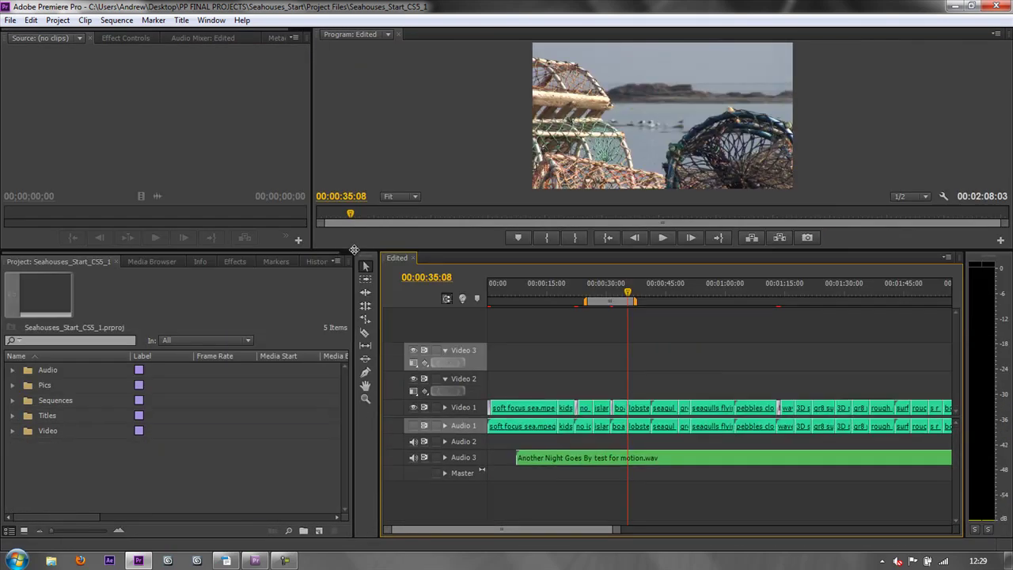
click(201, 262)
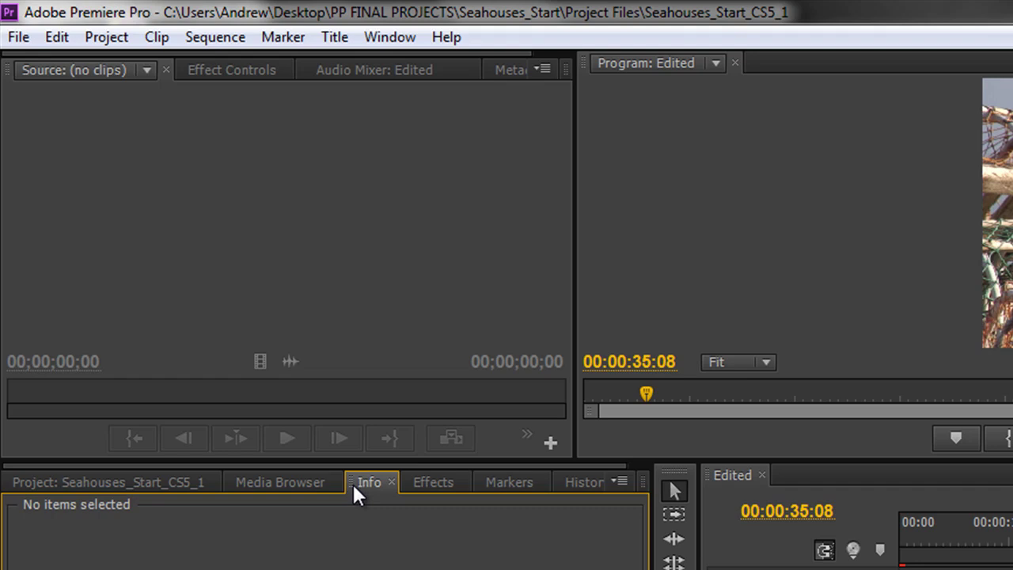
- Dock the Info panel into the Source monitor's group, then cycle its tabs back to Source
drag(351, 483, 222, 229)
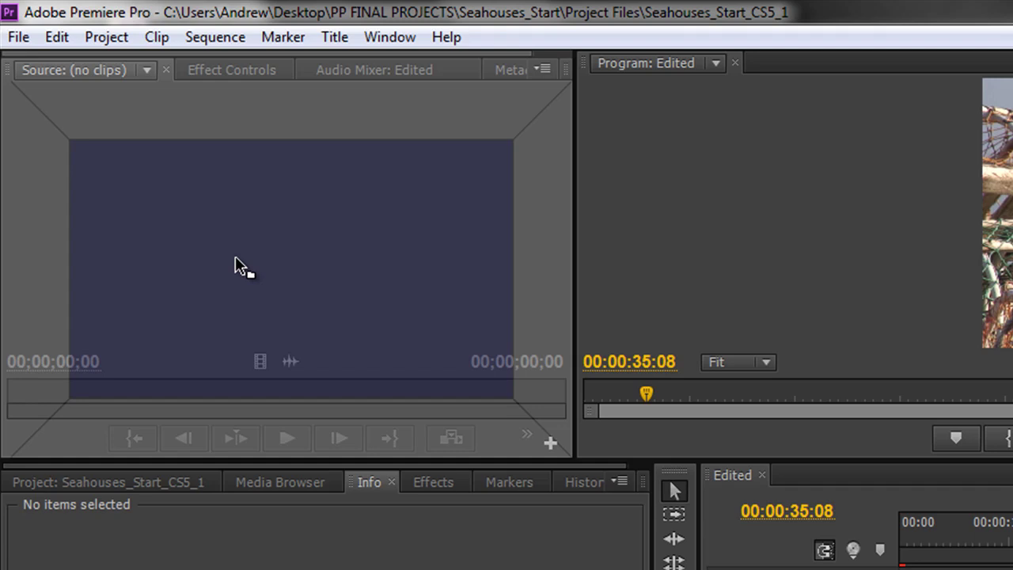
drag(236, 255, 235, 255)
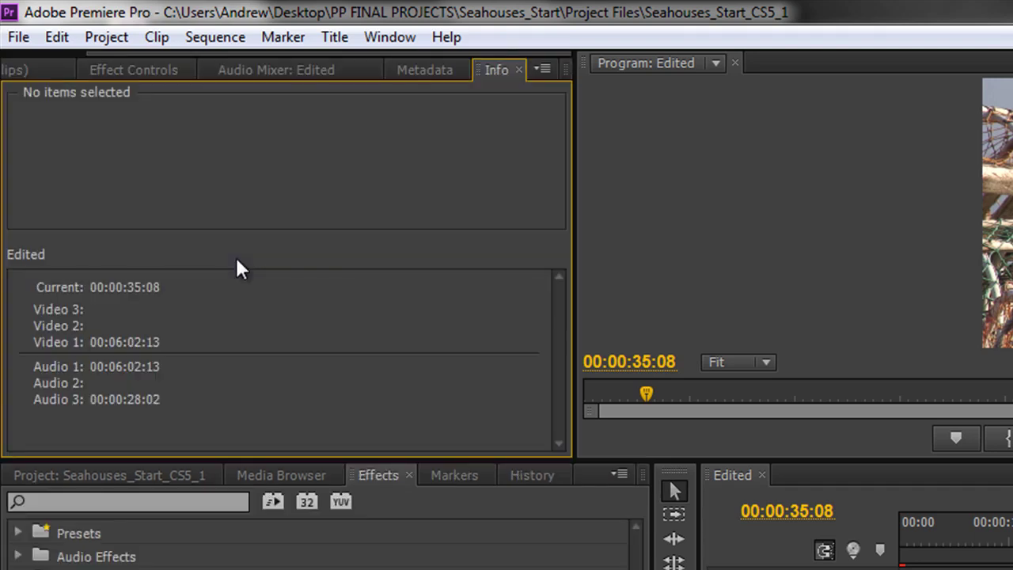
click(437, 70)
click(293, 70)
click(143, 70)
click(23, 69)
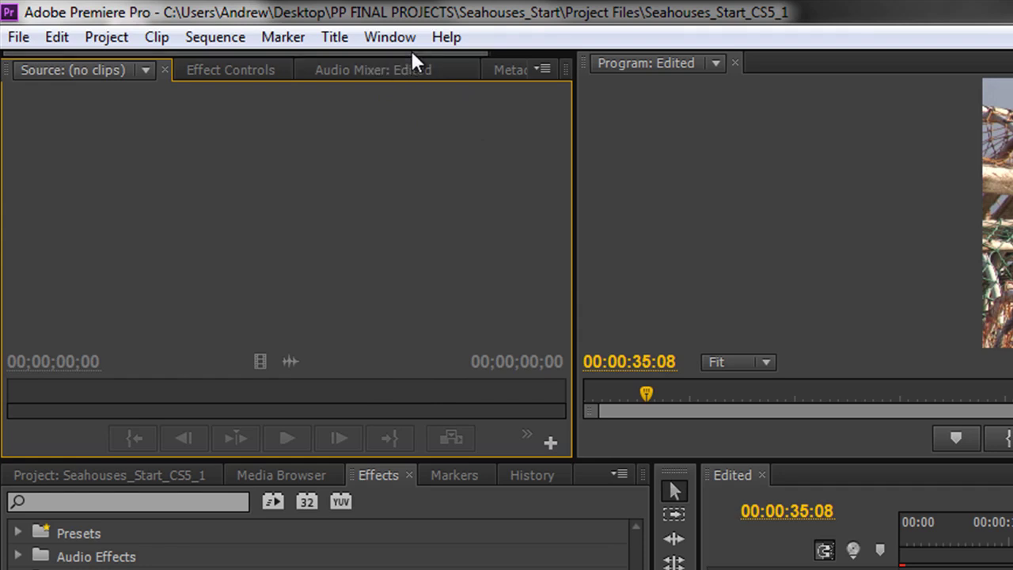
- Pull Info out and dock it as its own panel beside Metadata
drag(411, 51, 571, 56)
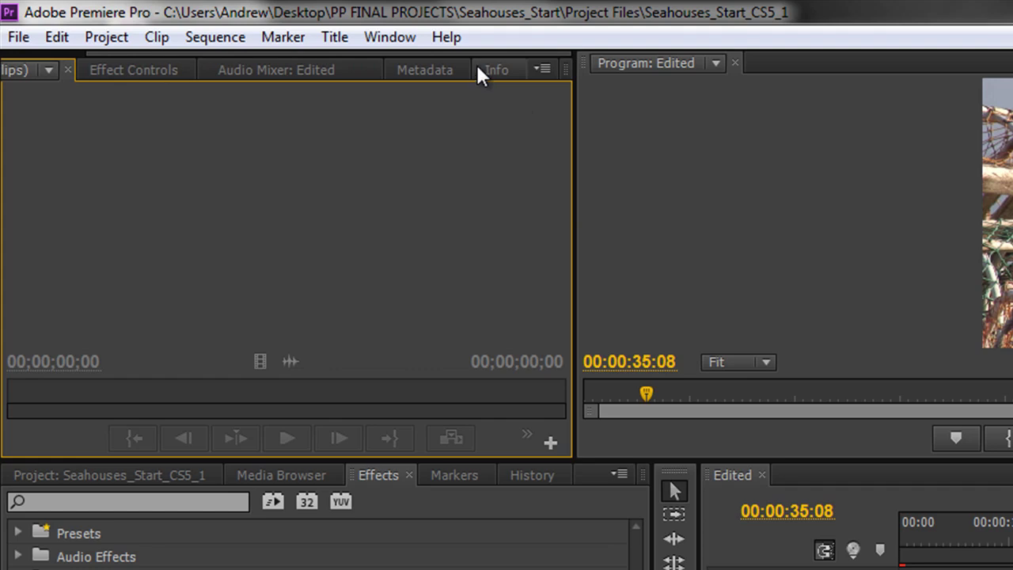
drag(480, 71, 546, 162)
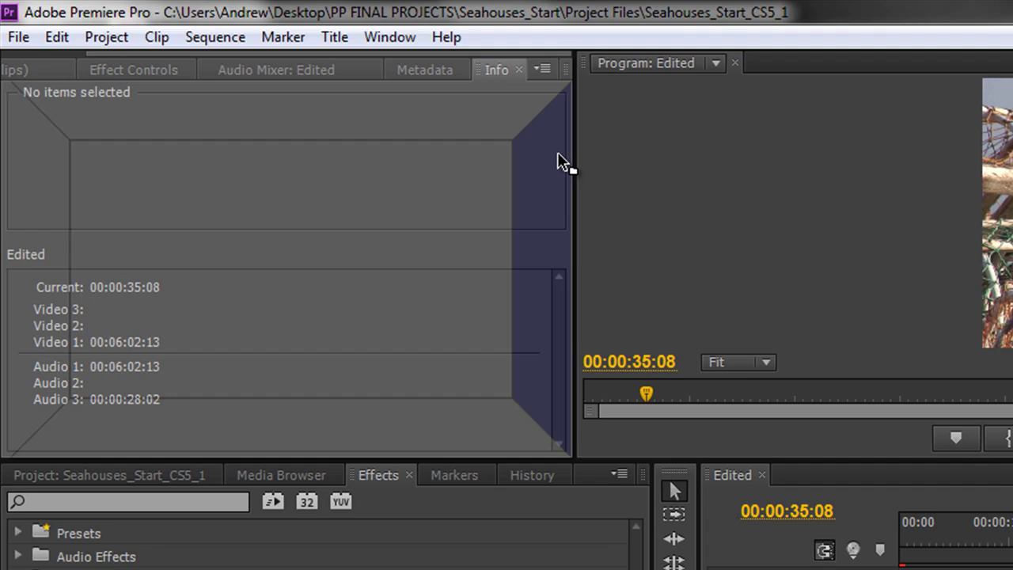
drag(558, 155, 558, 156)
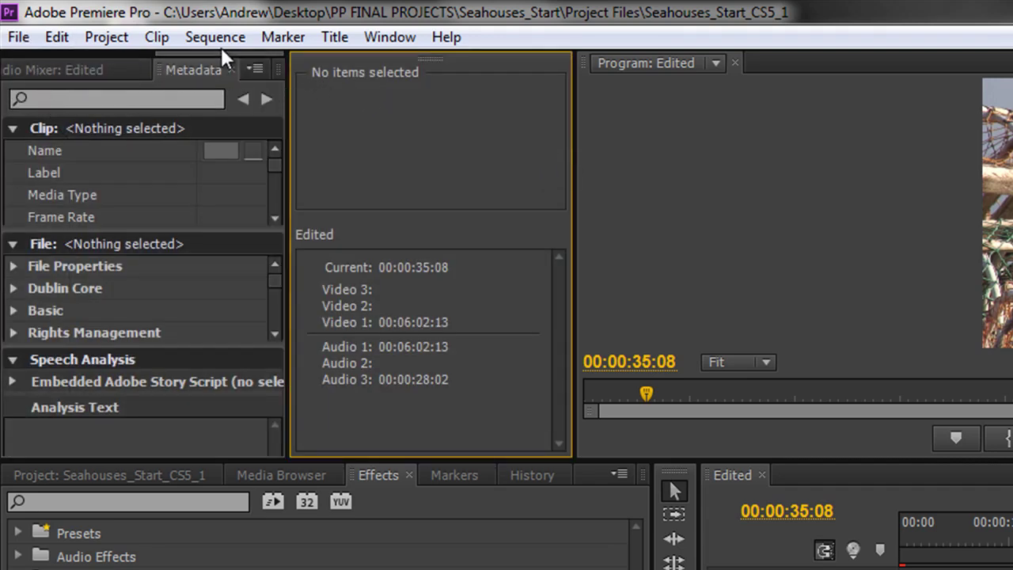
- Adjust the dividers so Info spans the top with the Program monitor visible, then show Source
drag(208, 54, 279, 53)
drag(577, 249, 995, 287)
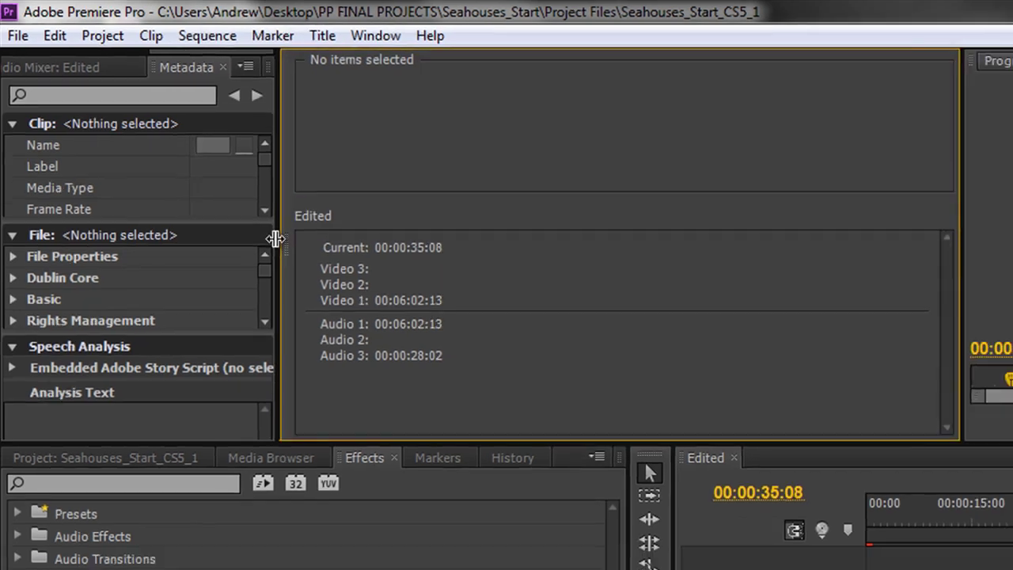
drag(288, 237, 632, 262)
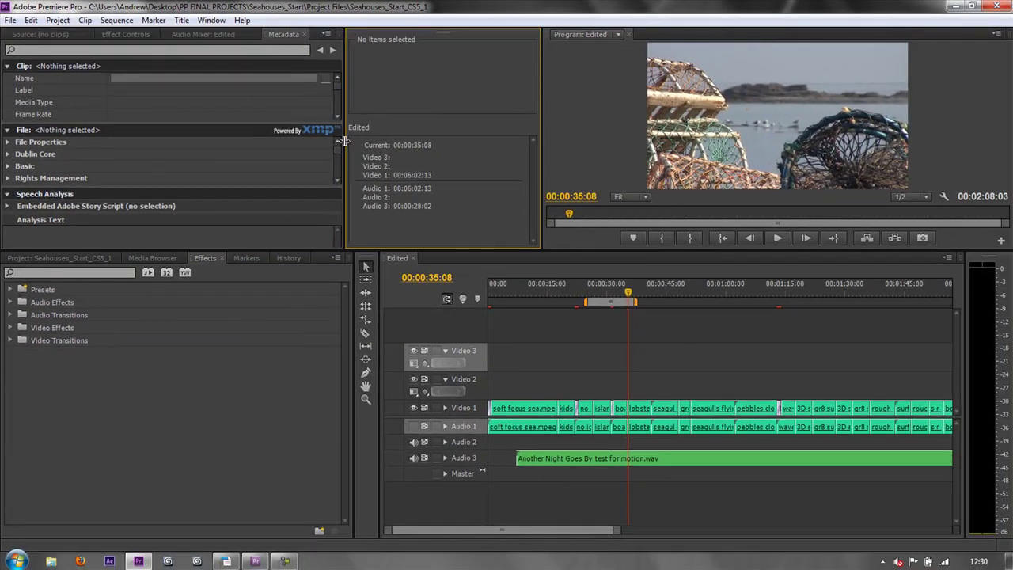
drag(344, 140, 336, 142)
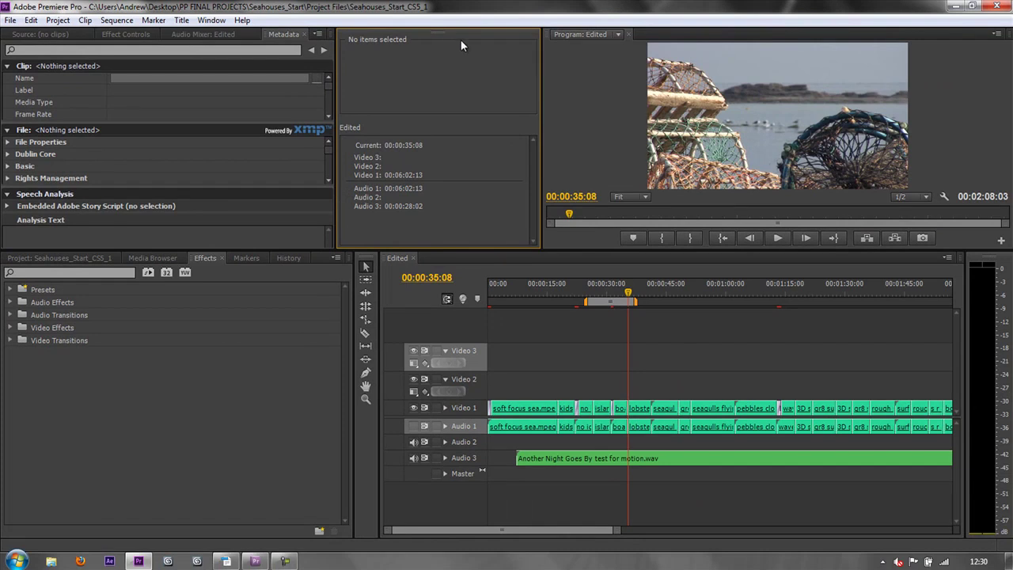
click(36, 34)
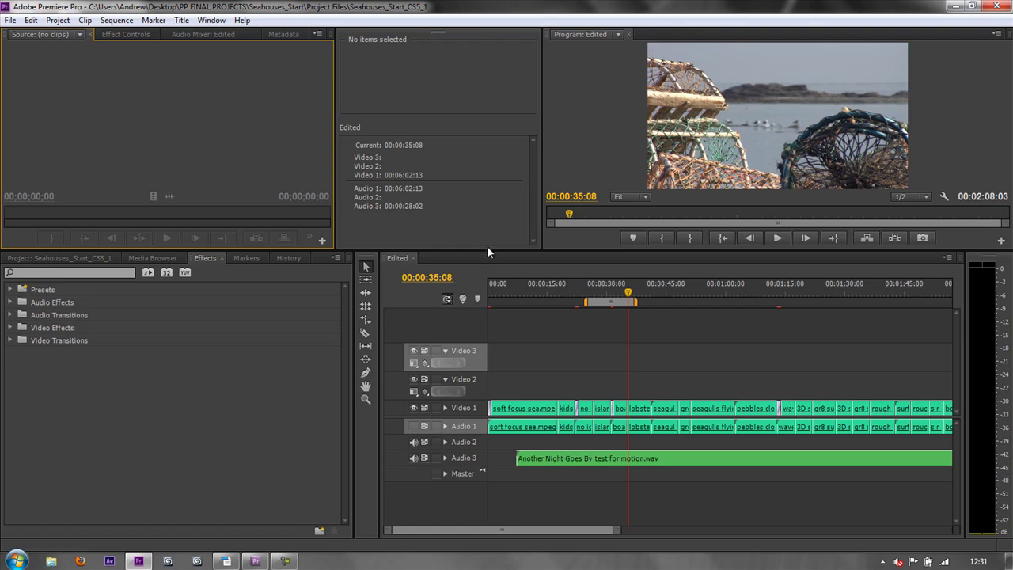
- Make the Program monitor taller and save the layout as the workspace 'Info to Front'
drag(488, 248, 486, 386)
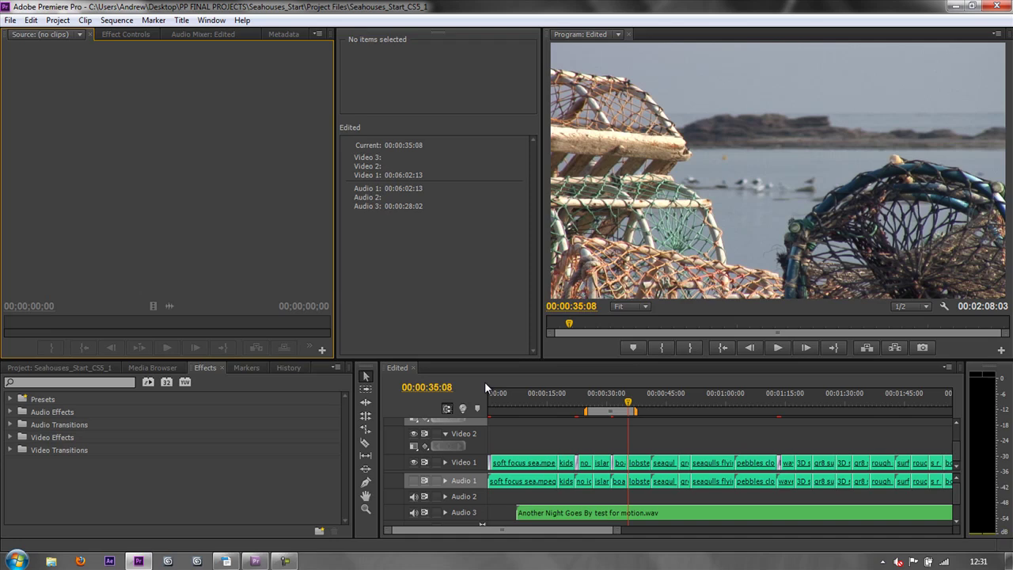
click(211, 20)
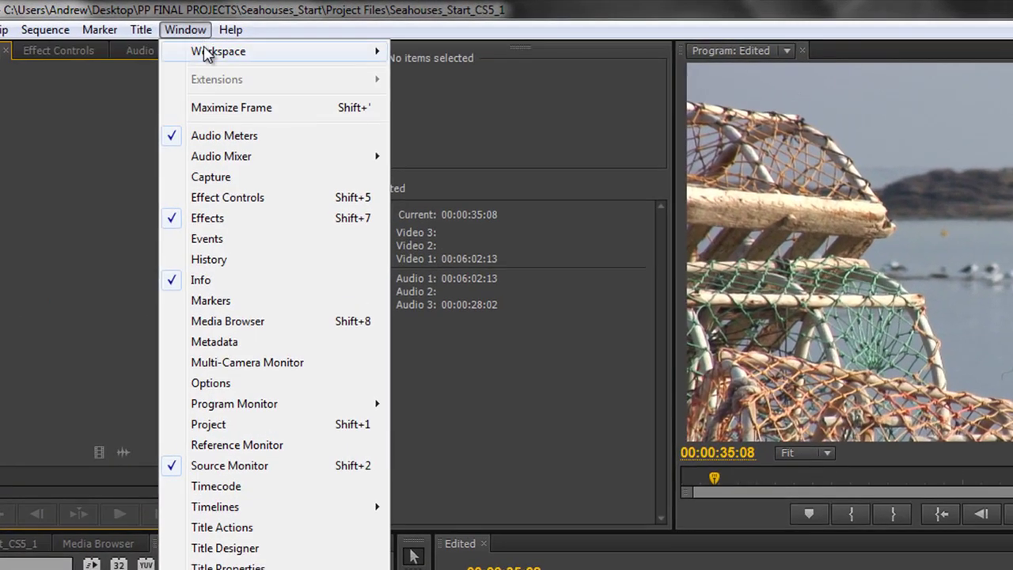
mouse_move(208, 56)
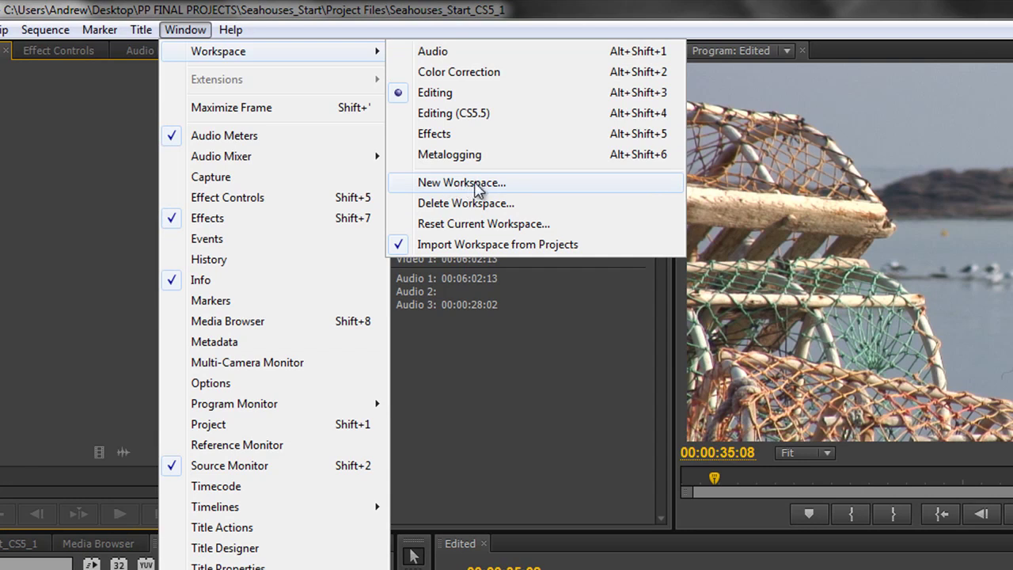
click(475, 182)
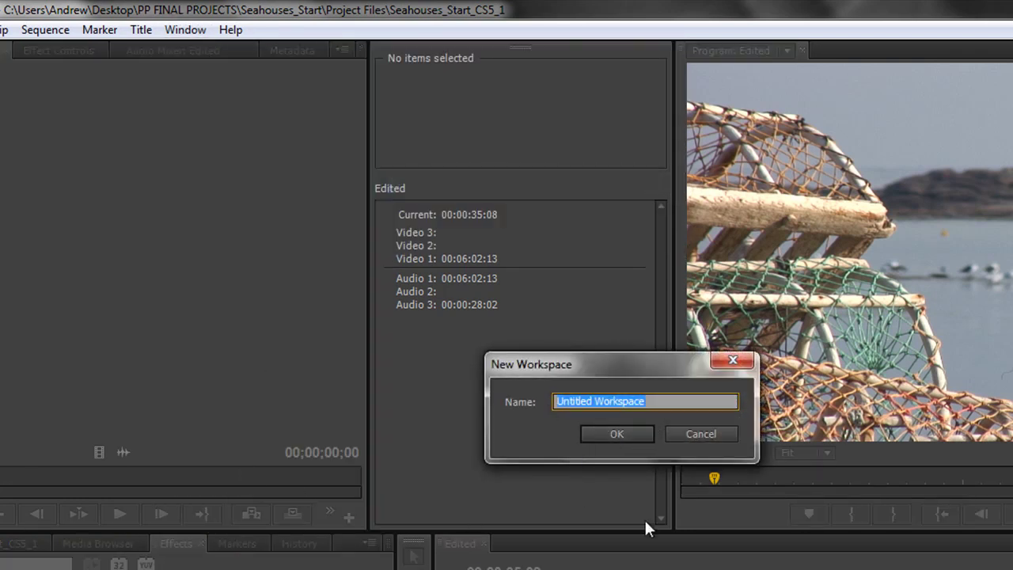
text(Inf)
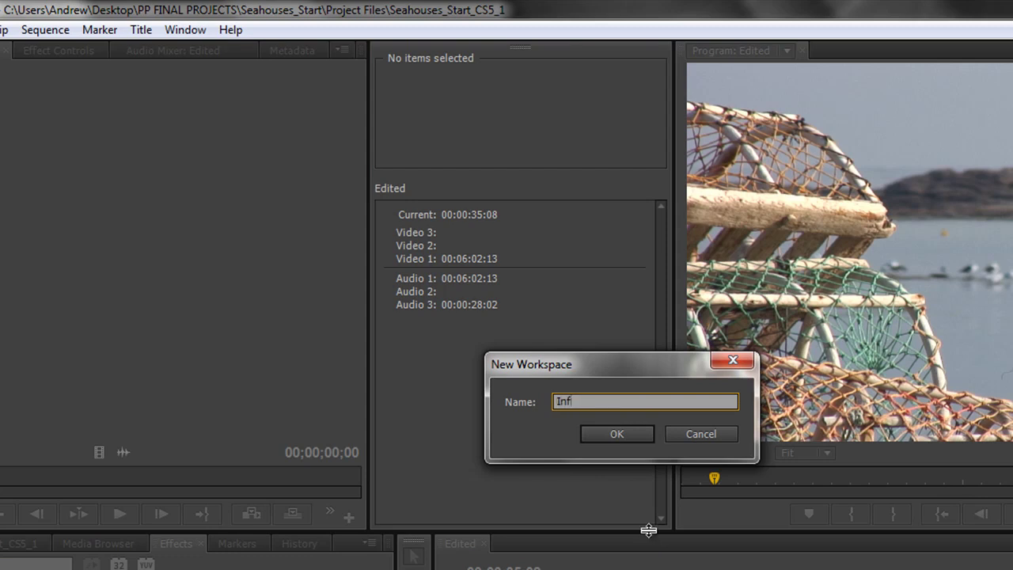
text(o to Front)
click(617, 434)
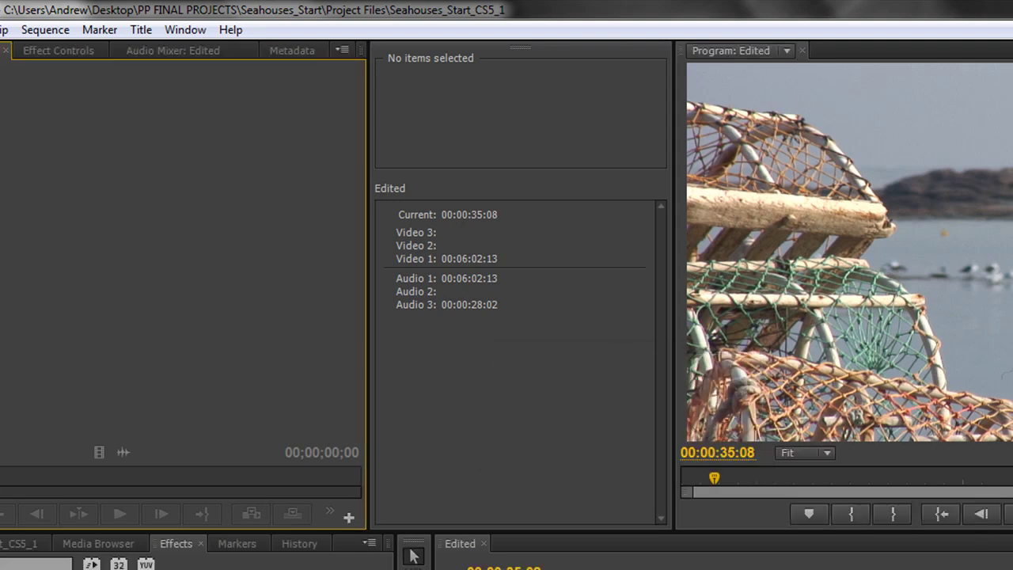
- Switch to the Editing workspace
click(187, 31)
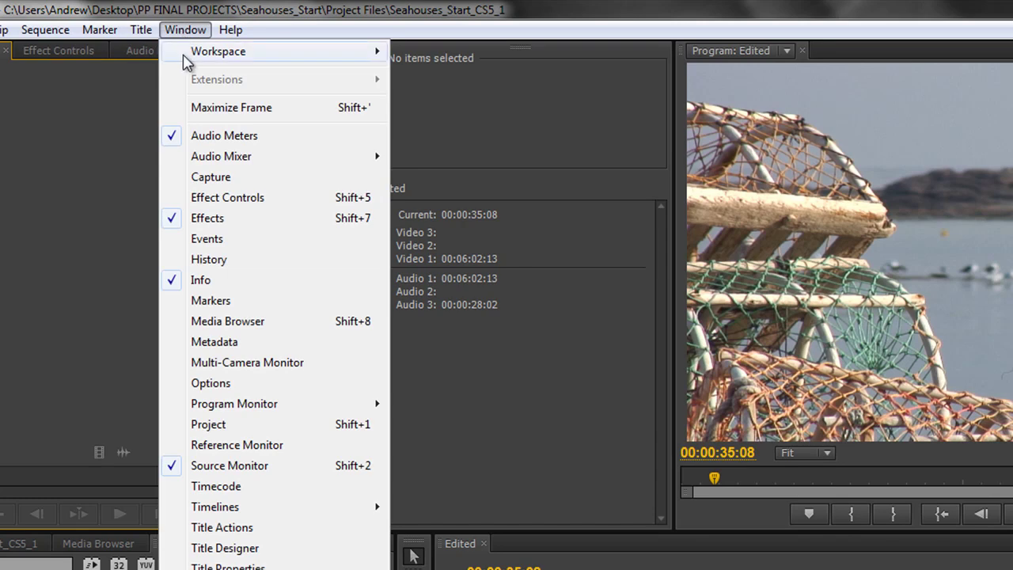
mouse_move(187, 54)
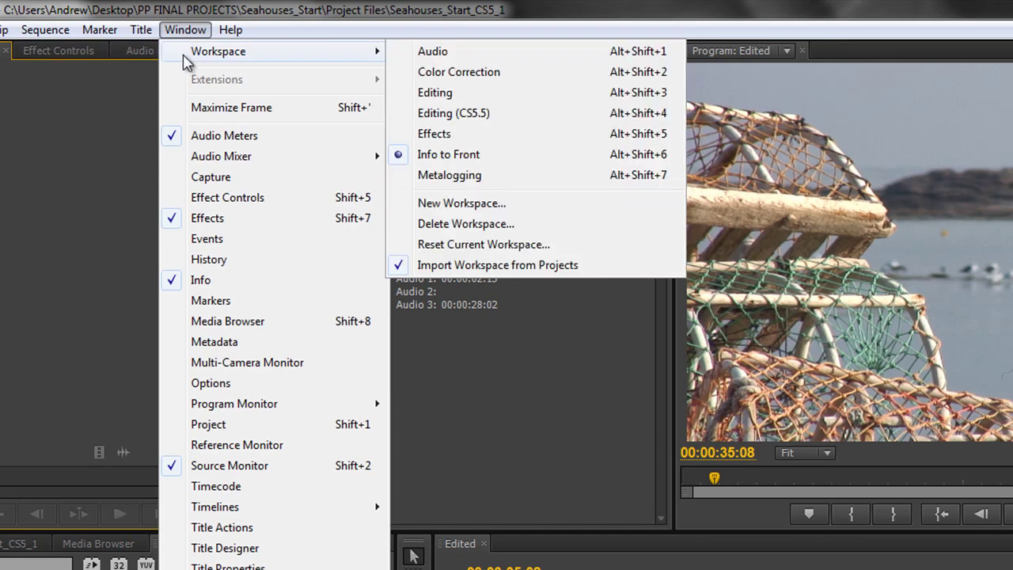
click(437, 93)
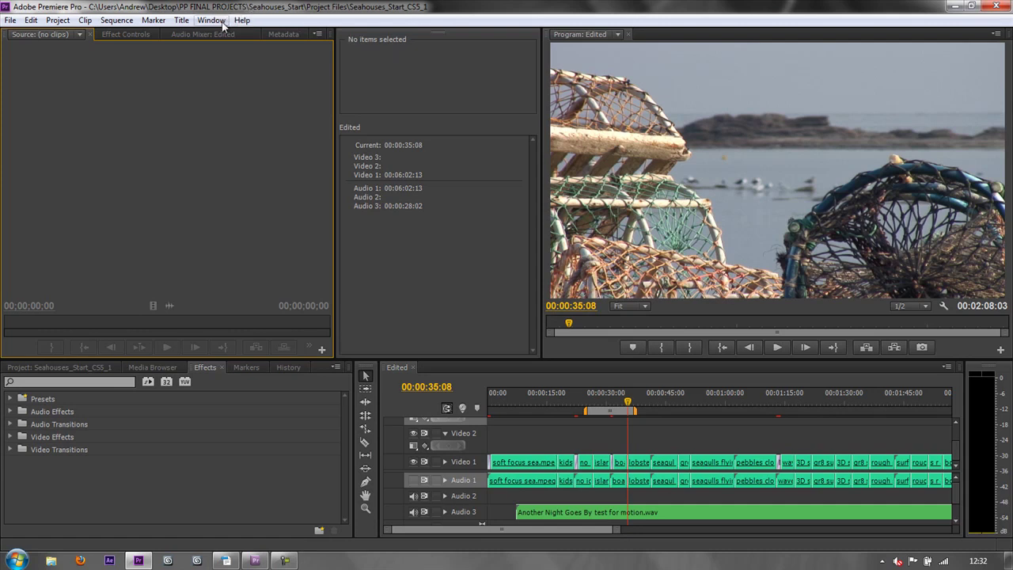
- Reset the Editing workspace to its original layout and confirm with Yes
click(211, 20)
mouse_move(228, 41)
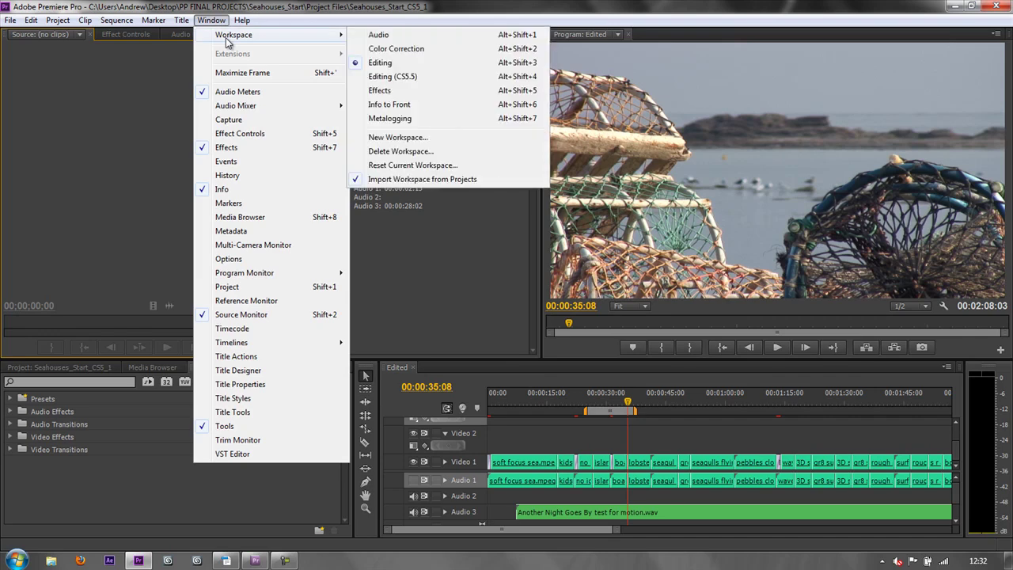
click(396, 165)
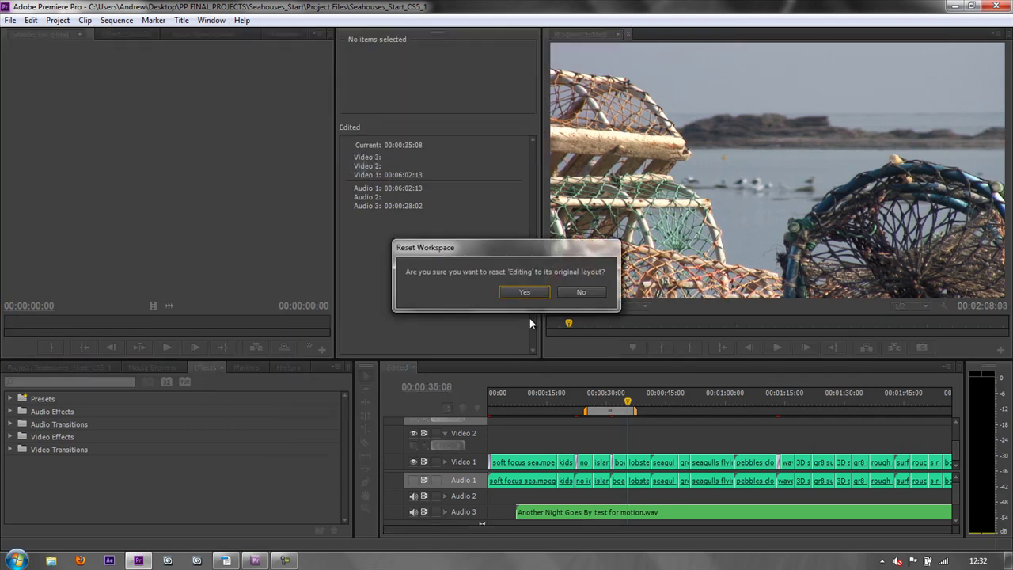
click(523, 291)
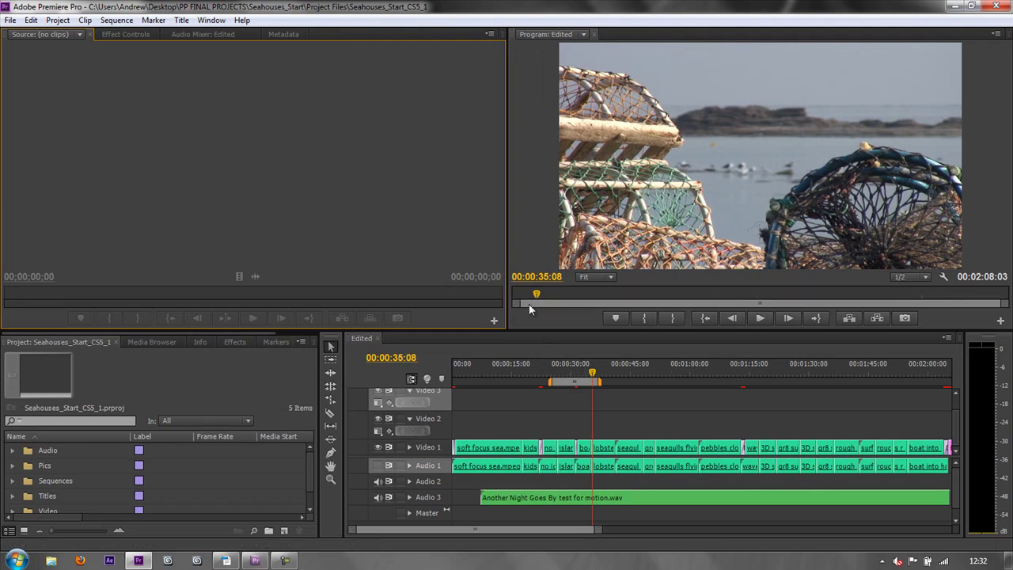
- Apply the custom Info to Front workspace from Window > Workspace
click(211, 20)
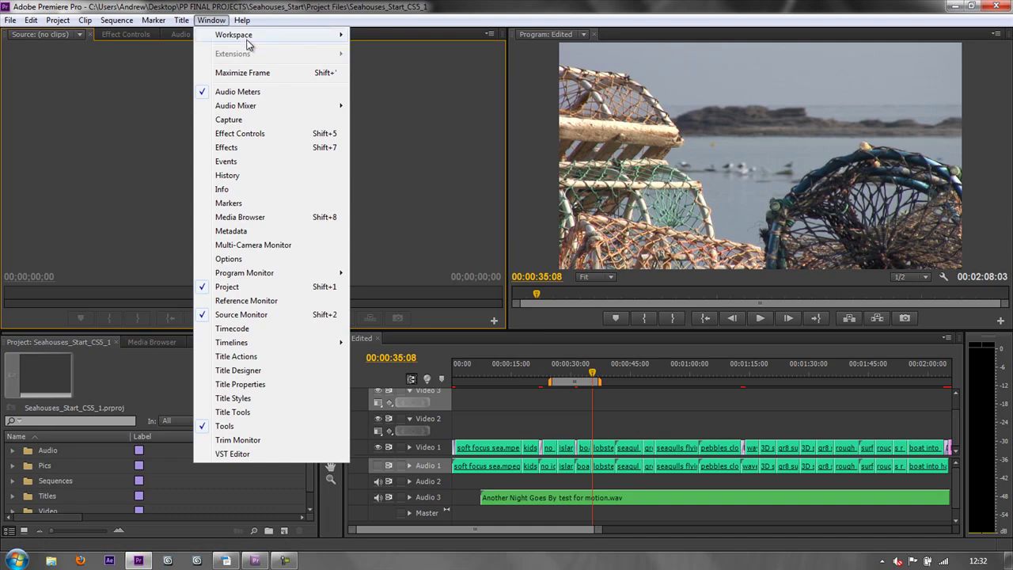
mouse_move(249, 40)
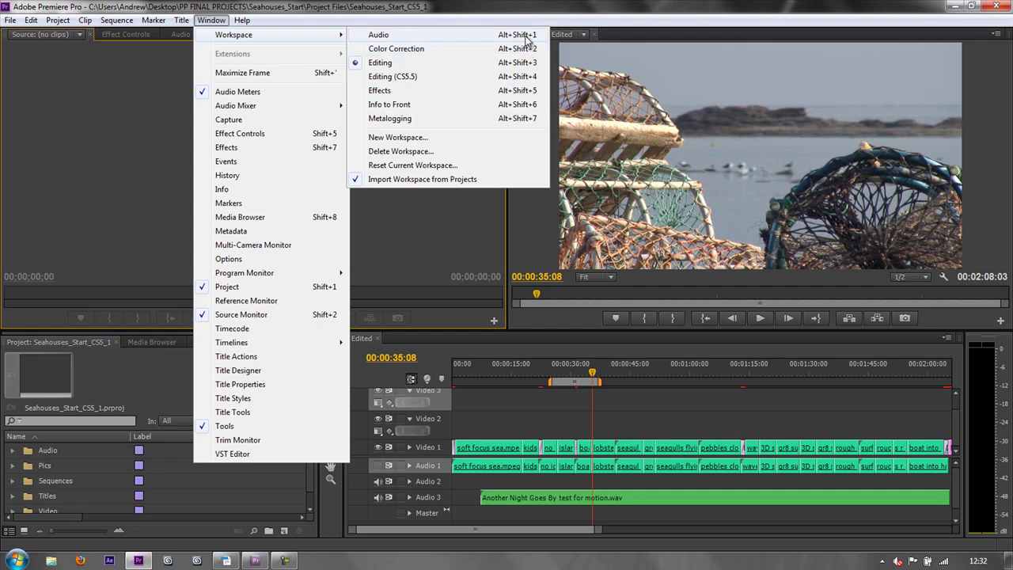
click(522, 108)
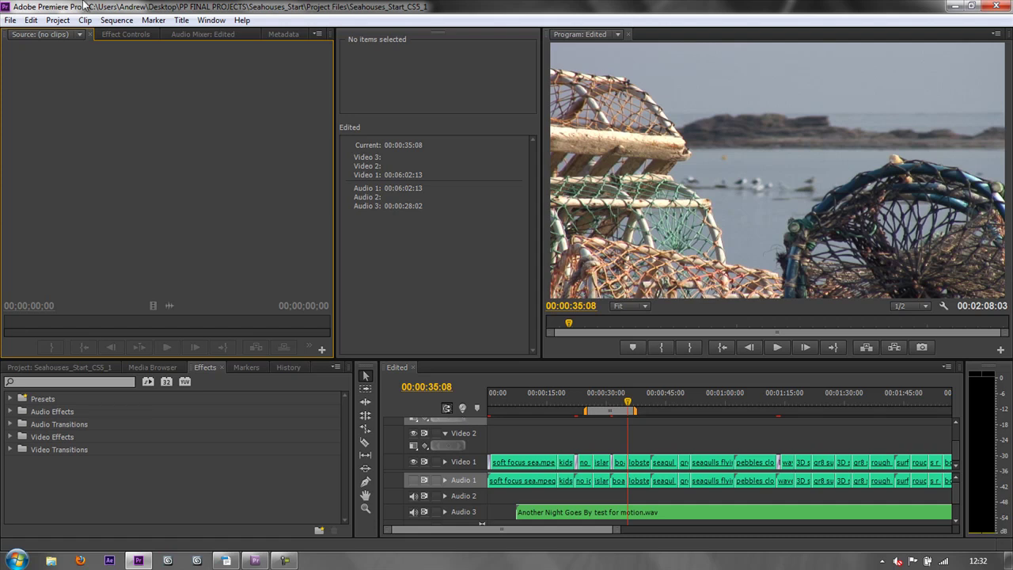
- Open the Delete Workspace dialog, browse its list, then cancel without deleting
click(210, 21)
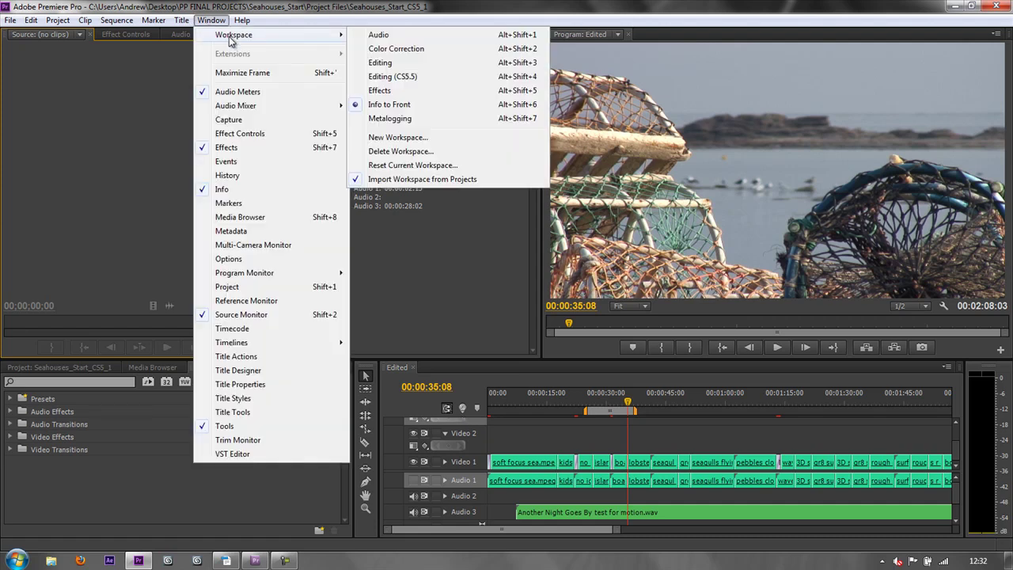
click(413, 149)
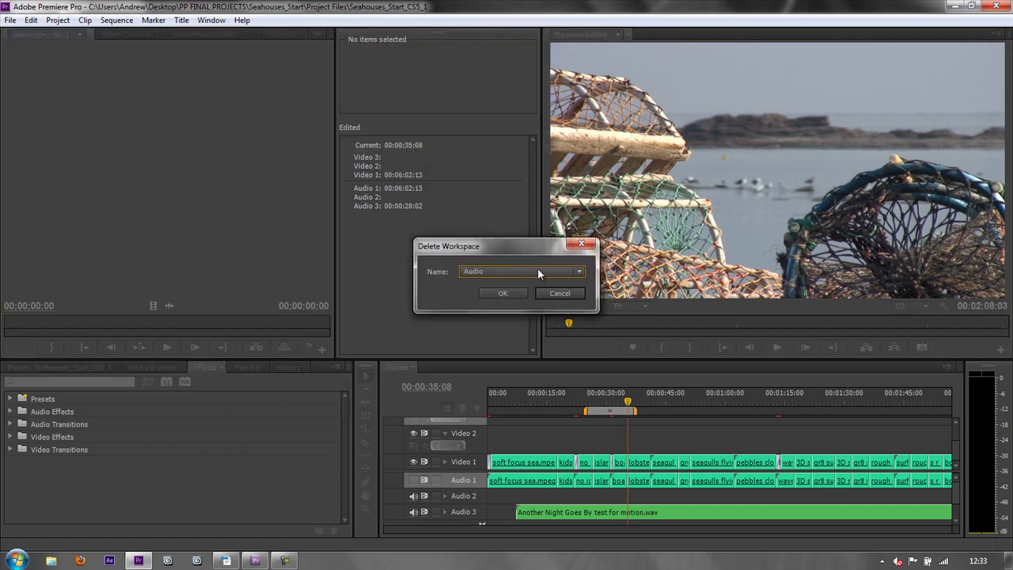
click(576, 273)
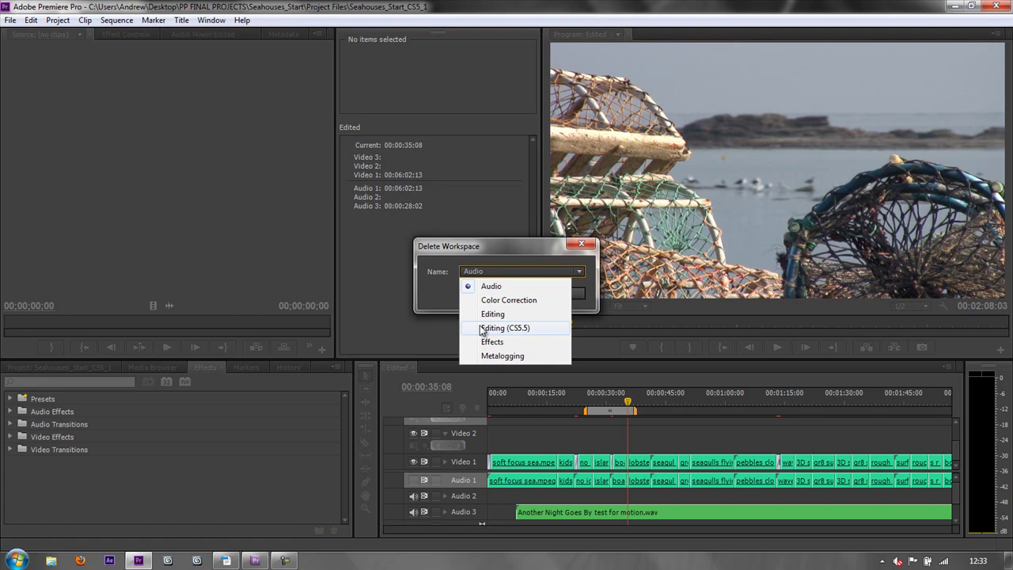
click(555, 247)
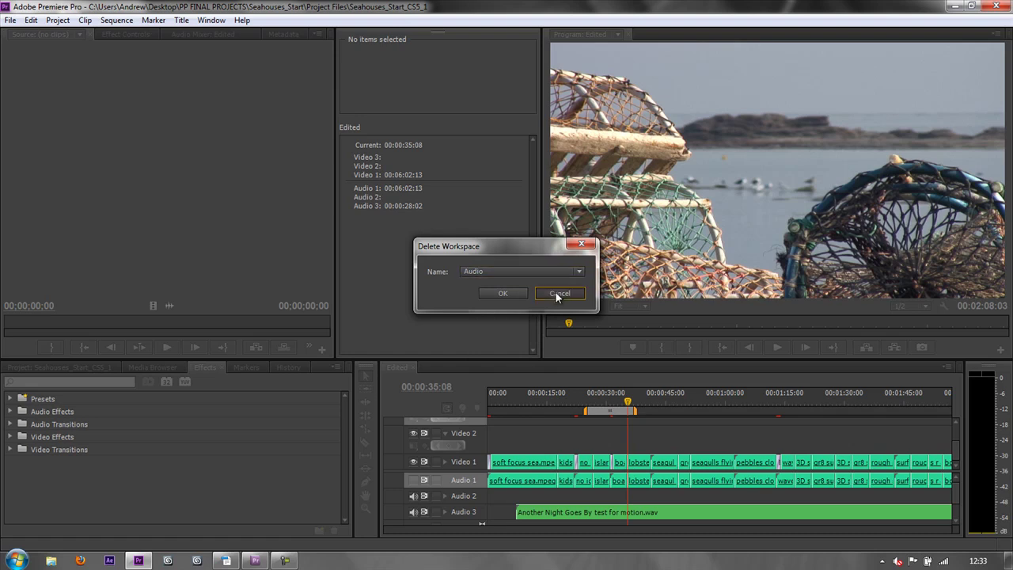
click(558, 292)
- Switch back to the Editing workspace
click(214, 22)
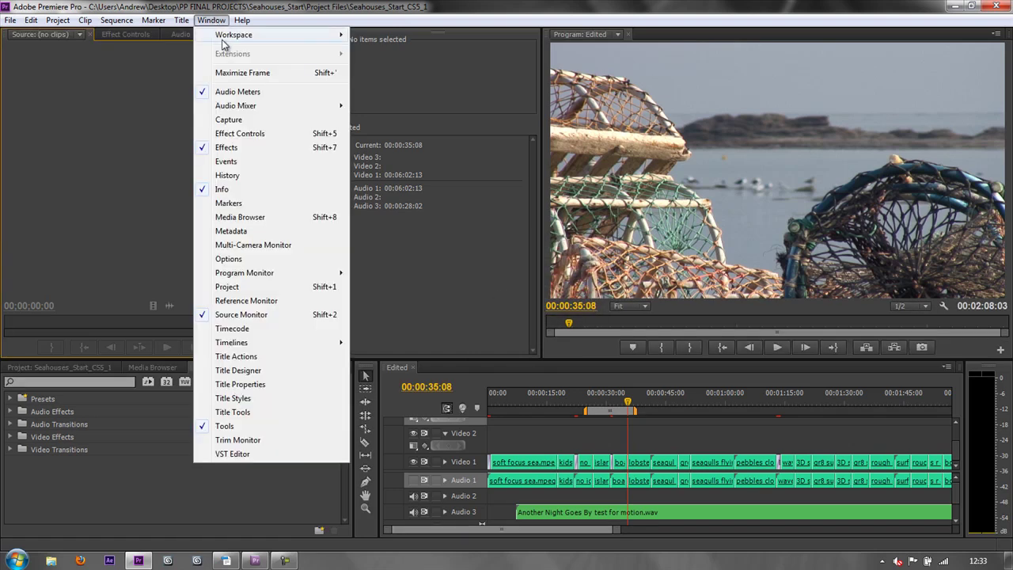
mouse_move(281, 37)
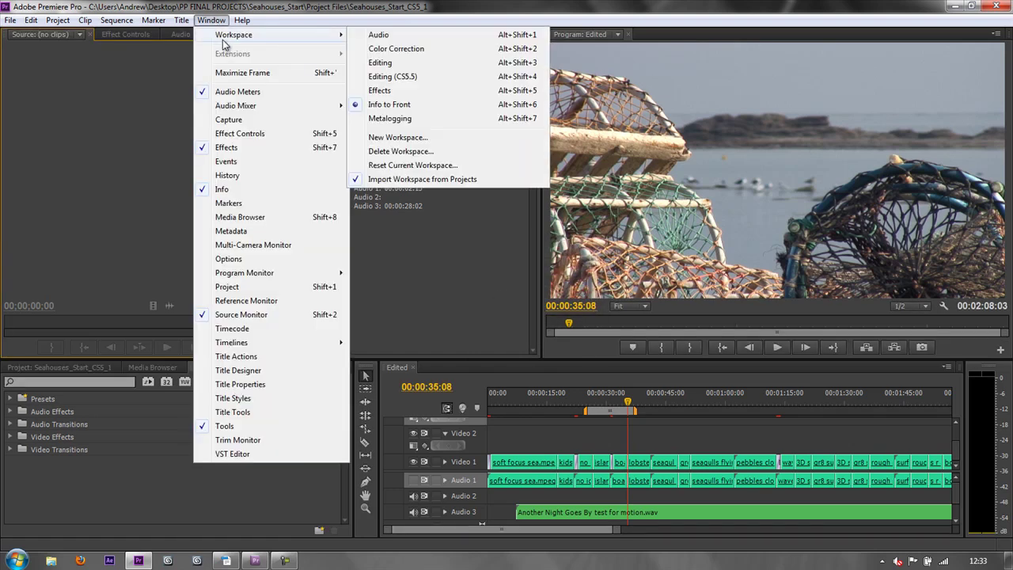
click(381, 62)
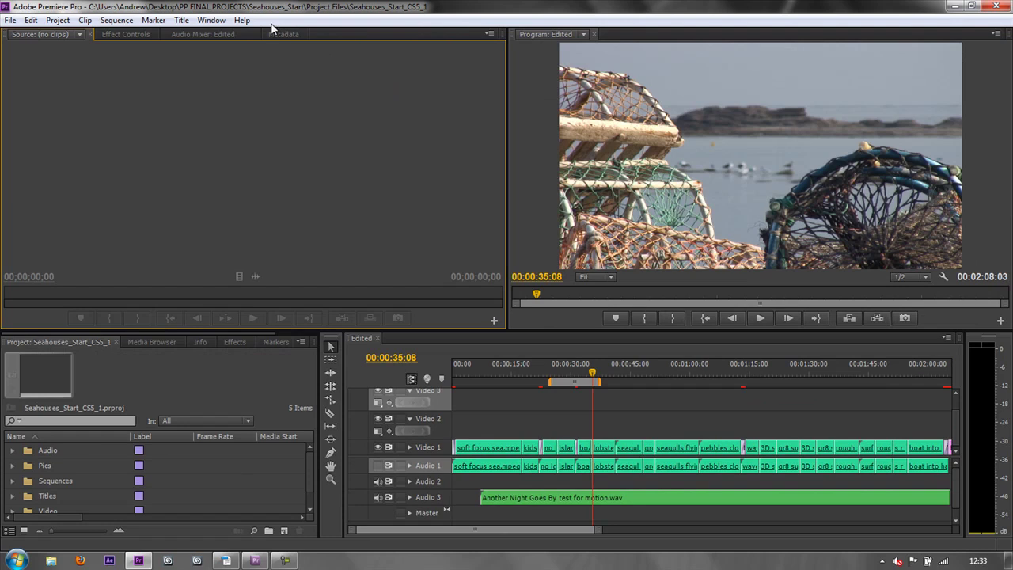
- Delete the Info to Front workspace through the Delete Workspace dialog
click(211, 20)
mouse_move(234, 37)
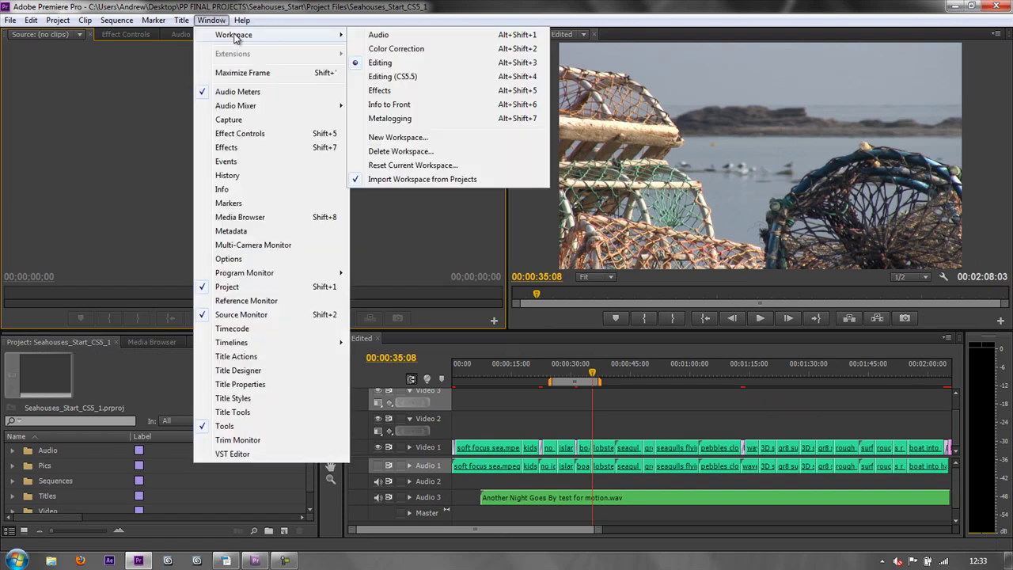
click(412, 151)
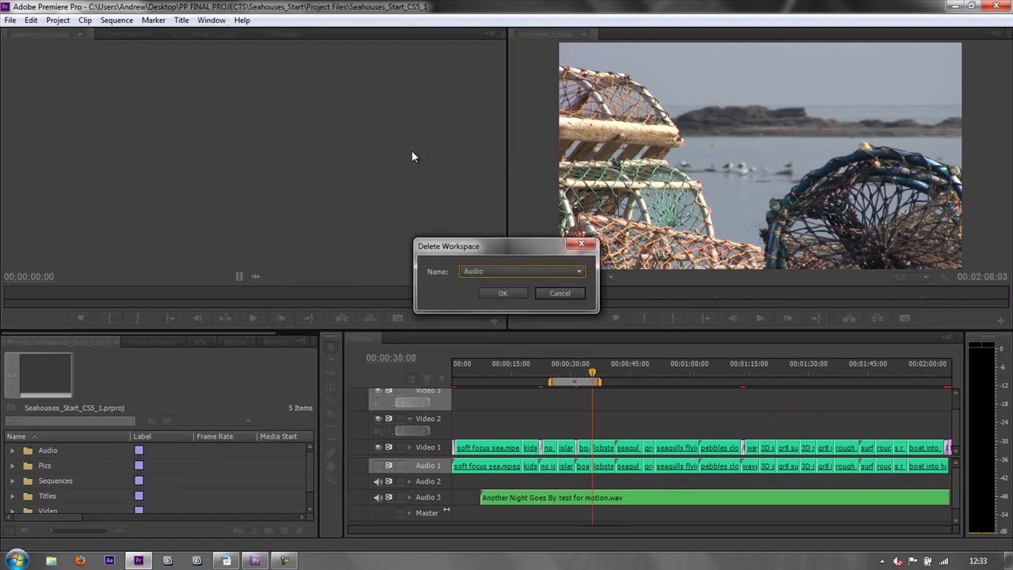
click(555, 272)
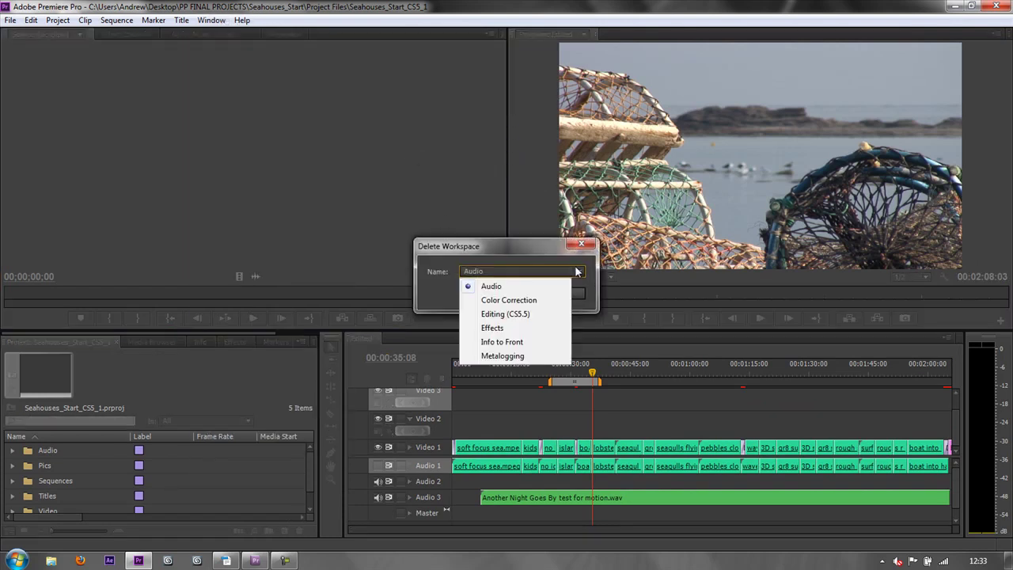
click(499, 343)
click(504, 294)
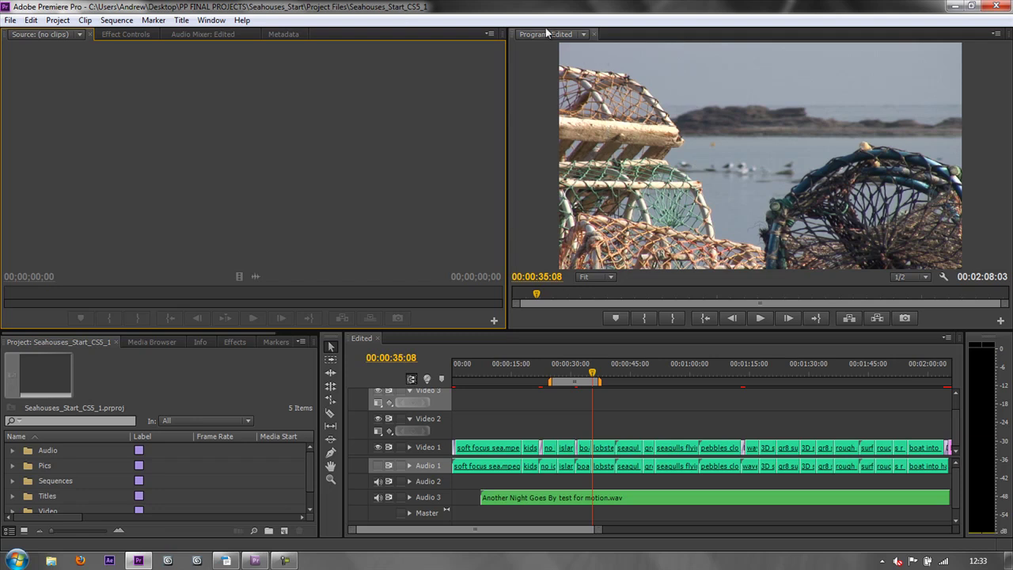
- Float the Program monitor as a separate window, resize and reposition it, then redock it upper right
click(511, 41)
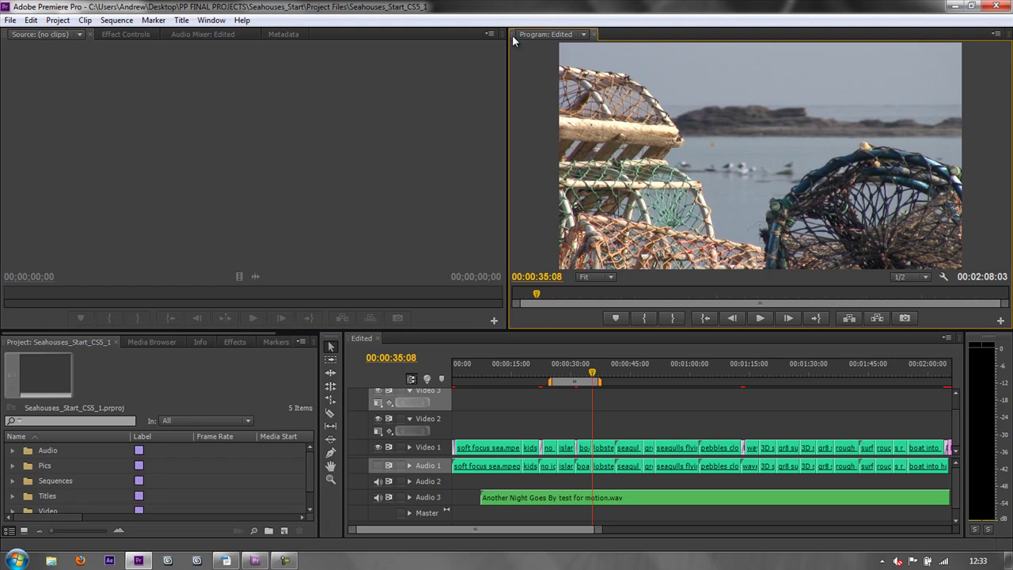
drag(513, 41, 262, 83)
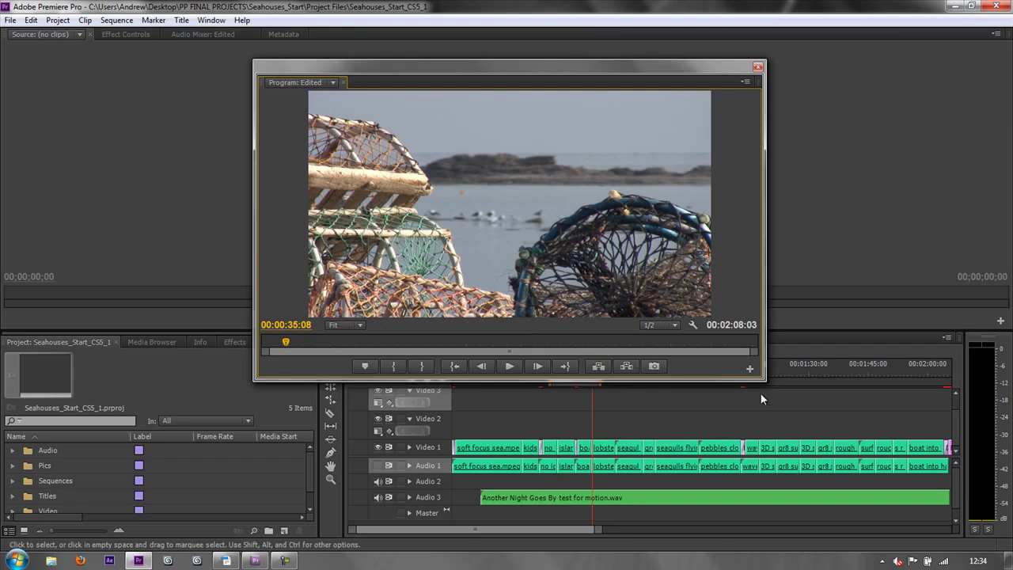
mouse_move(762, 379)
mouse_down()
mouse_move(843, 497)
mouse_move(713, 367)
mouse_move(740, 405)
mouse_move(736, 385)
mouse_move(744, 385)
mouse_up()
drag(563, 77, 493, 70)
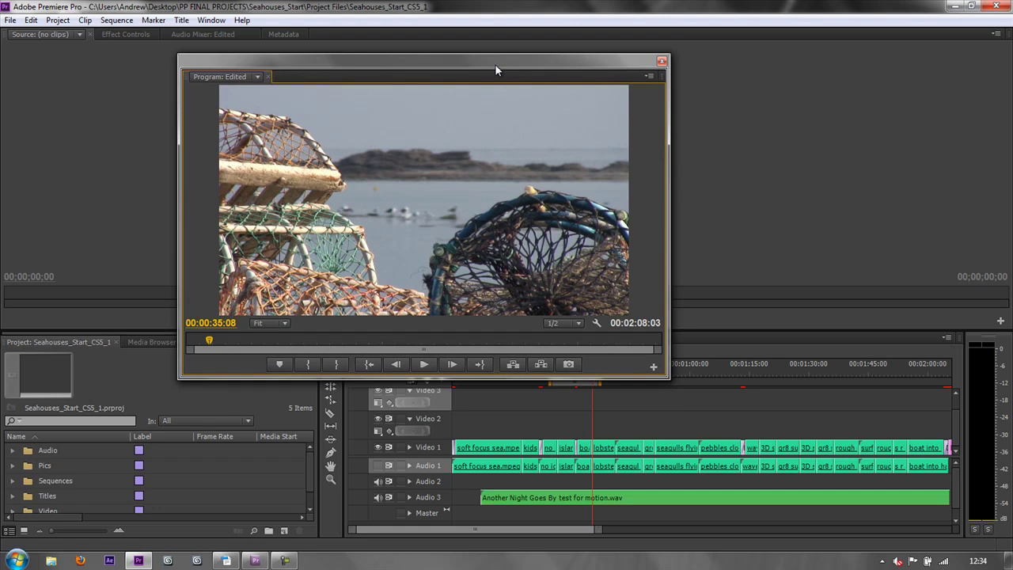
drag(494, 70, 492, 106)
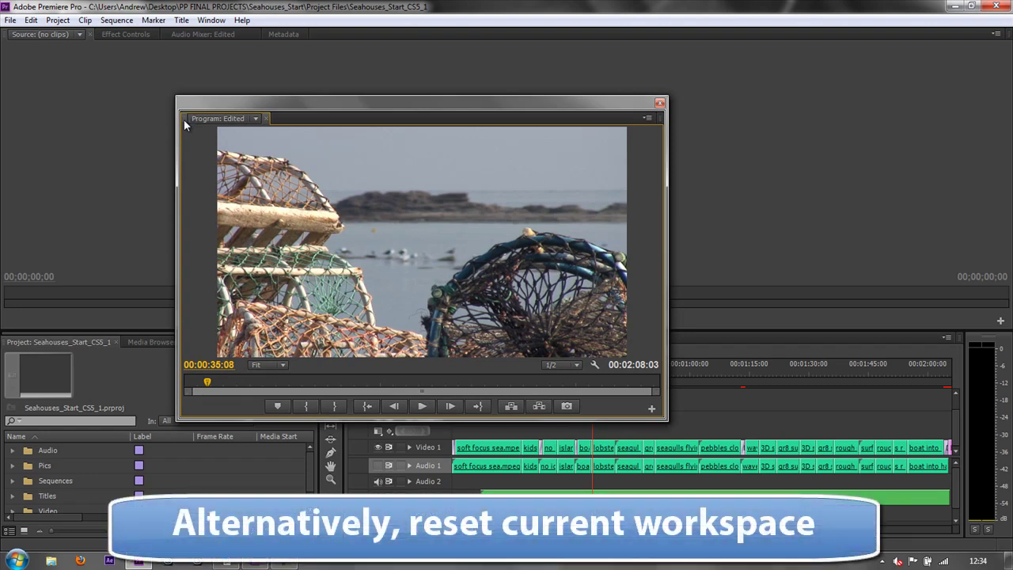
drag(184, 119, 999, 94)
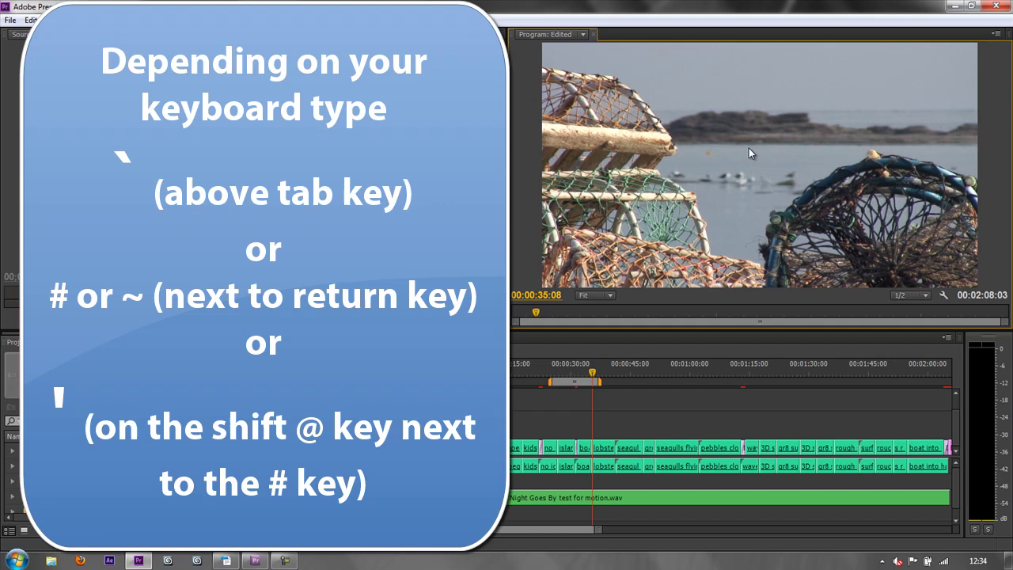
- Maximize the Program monitor to fill the window with the ` key, then restore its normal size
key(grave)
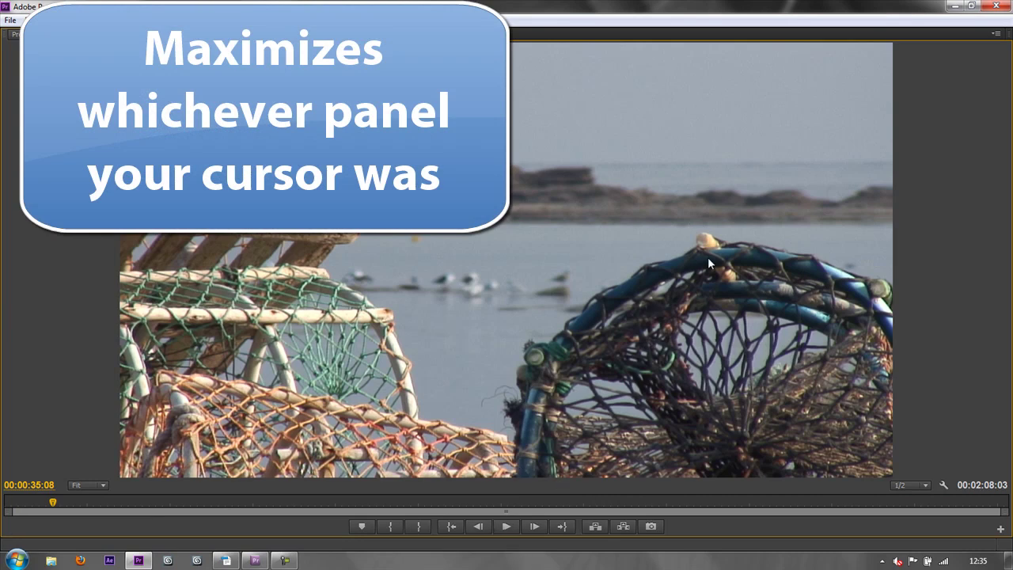
key(grave)
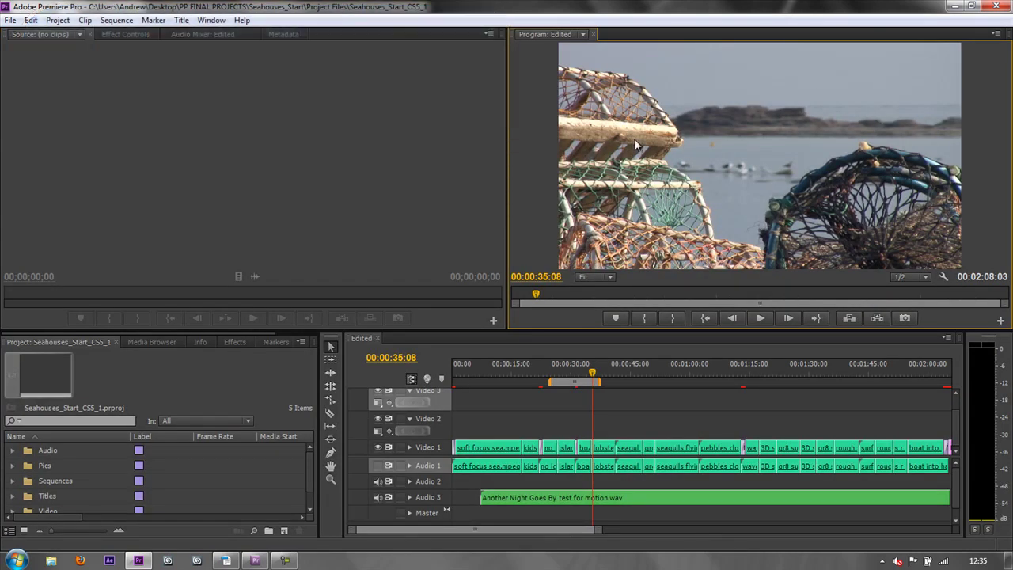